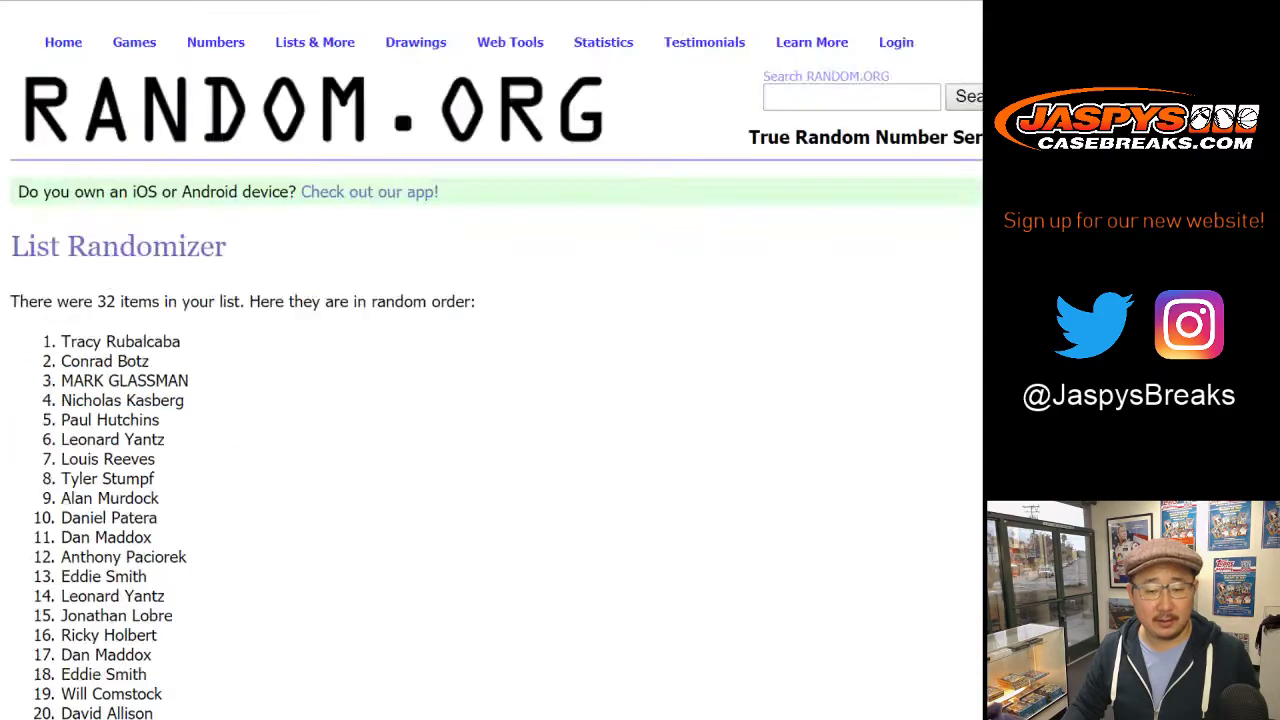
# Keep re-randomizing the list of participant names until it has been randomized 11 times
pyautogui.scroll(-6, 44, 585)
pyautogui.click(44, 585)
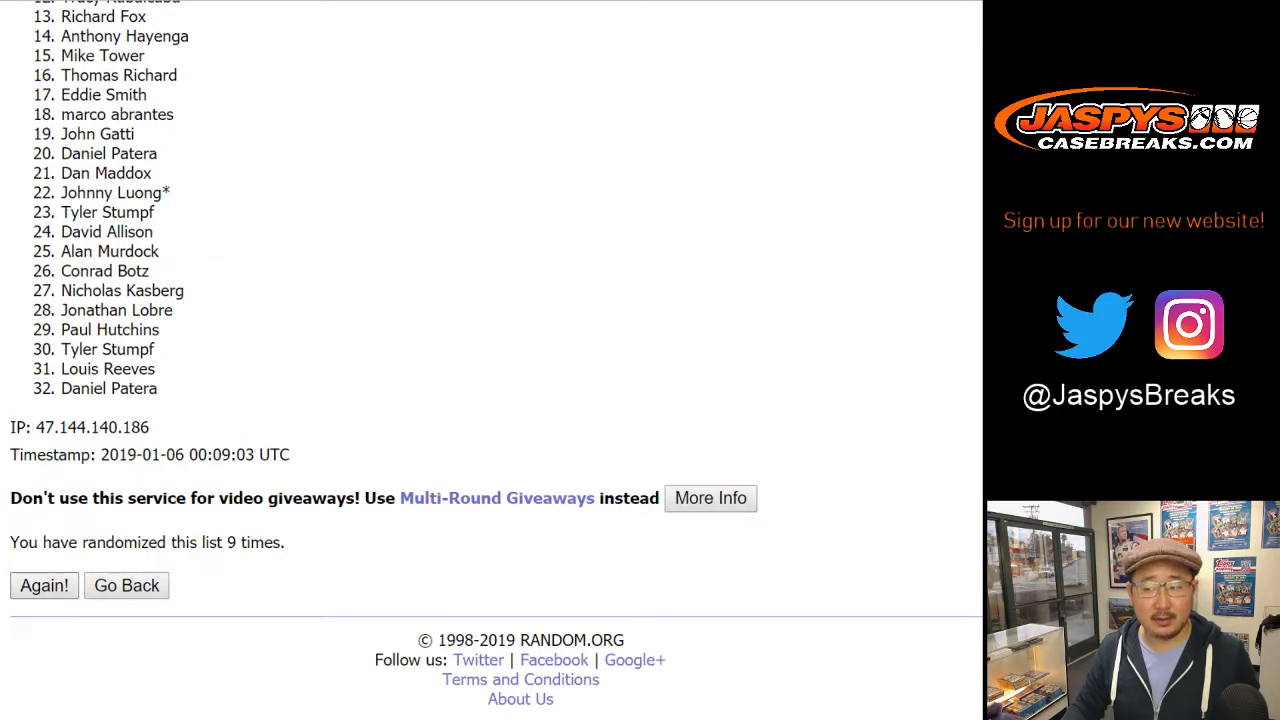
pyautogui.click(44, 585)
pyautogui.click(44, 585)
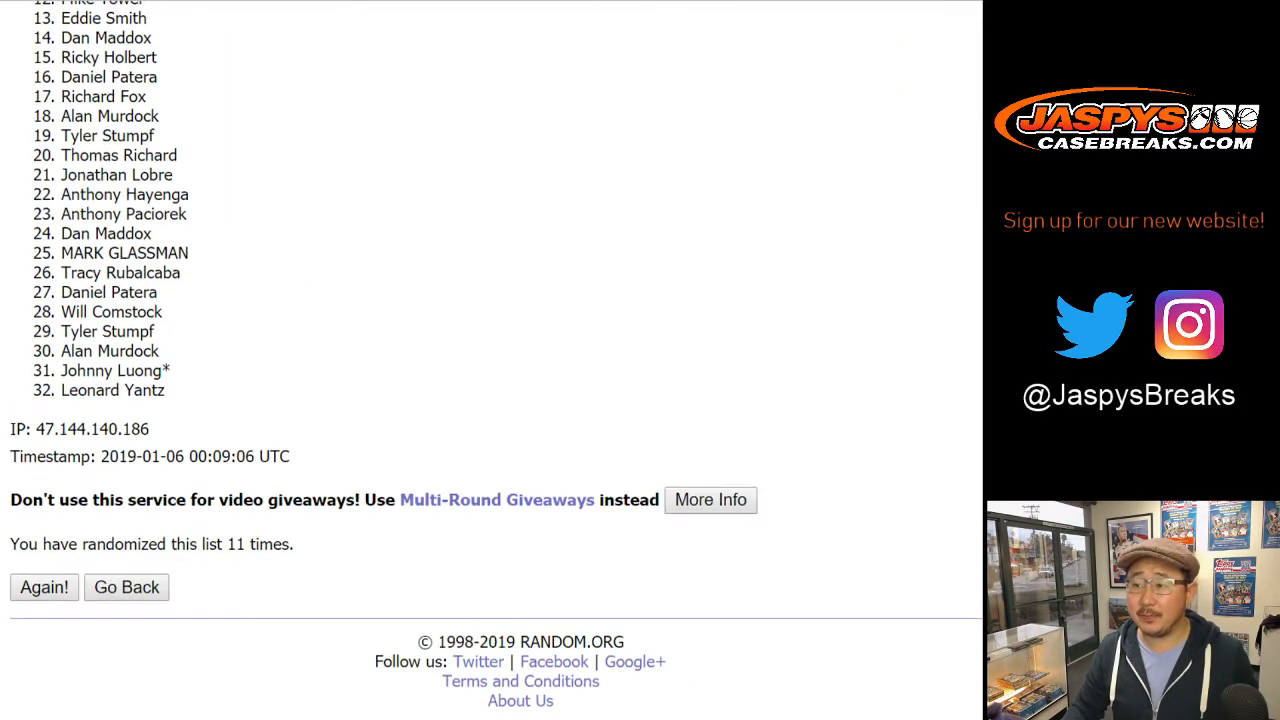
# Copy all 32 randomized participant names and paste them into the NFL Mixer spreadsheet starting at cell A1
pyautogui.scroll(3, 490, 360)
pyautogui.scroll(3, 490, 360)
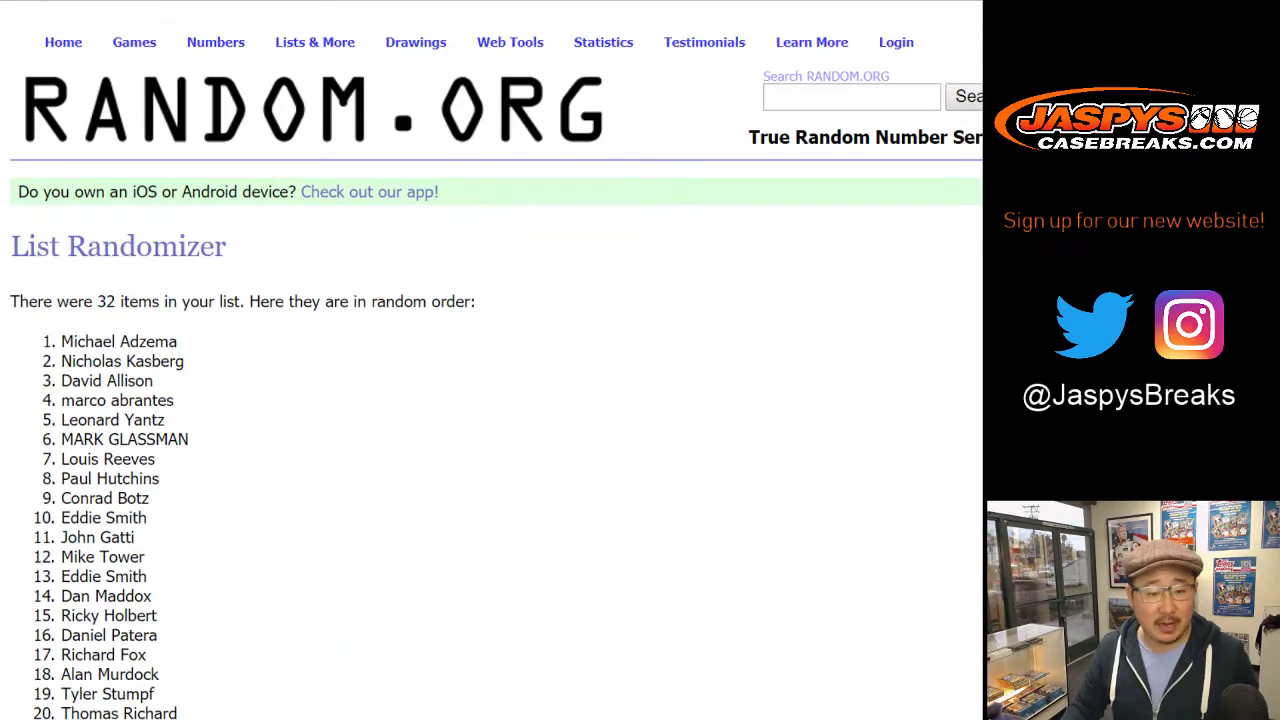
pyautogui.moveTo(61, 340); pyautogui.dragTo(164, 388)
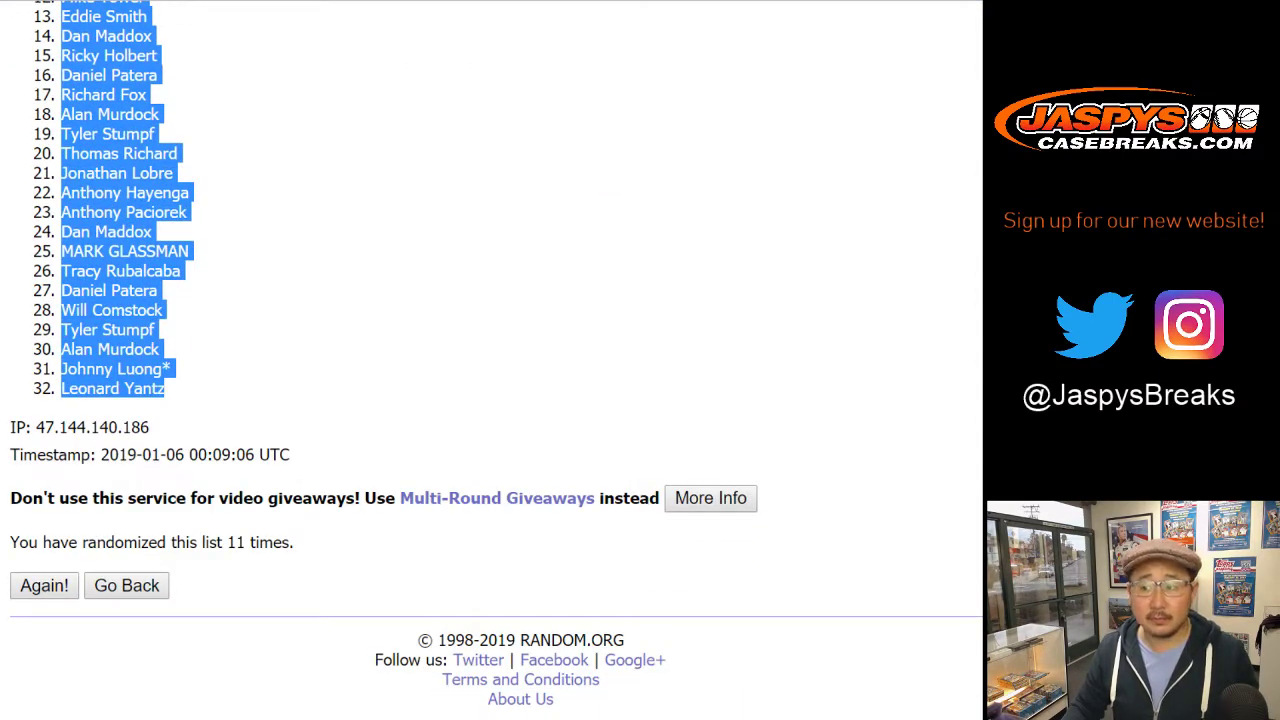
pyautogui.hotkey('ctrl', 'Tab')
pyautogui.rightClick(94, 135)
pyautogui.click(131, 197)
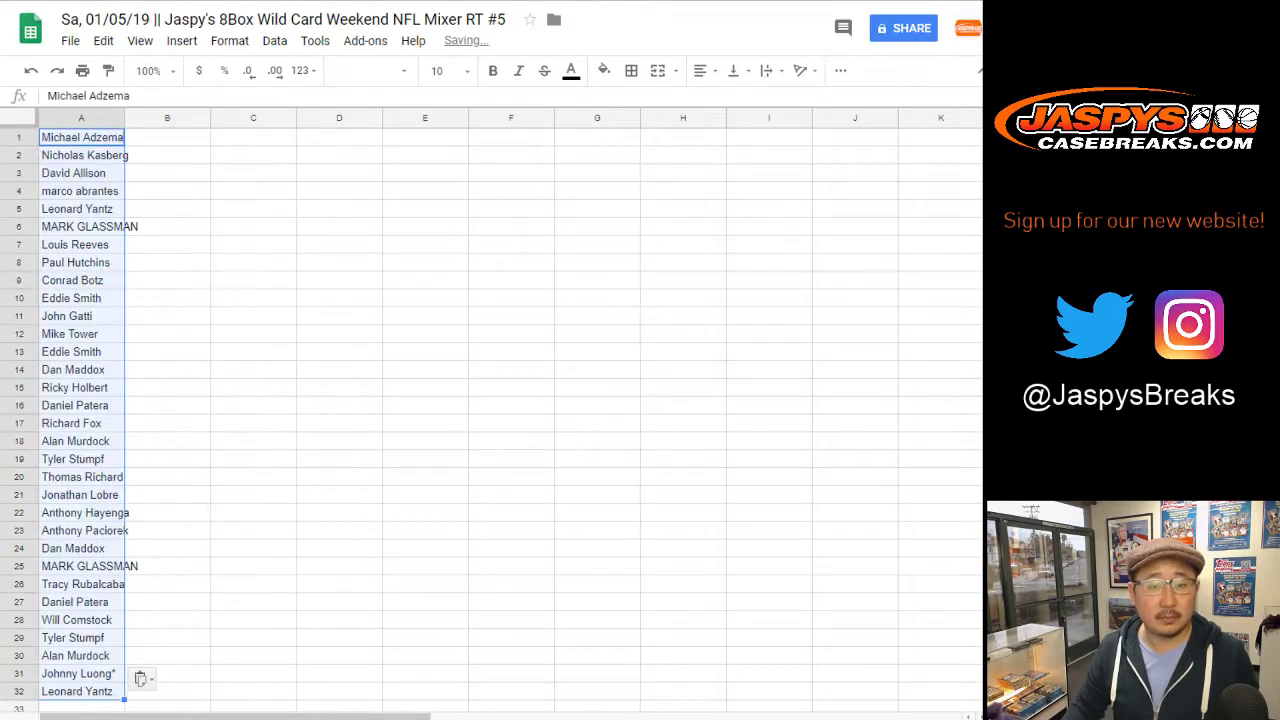
# Switch to the List Randomizer form holding the NFL teams and randomize that list 11 times
pyautogui.hotkey('alt', 'Tab')
pyautogui.hotkey('ctrl', 'Tab')
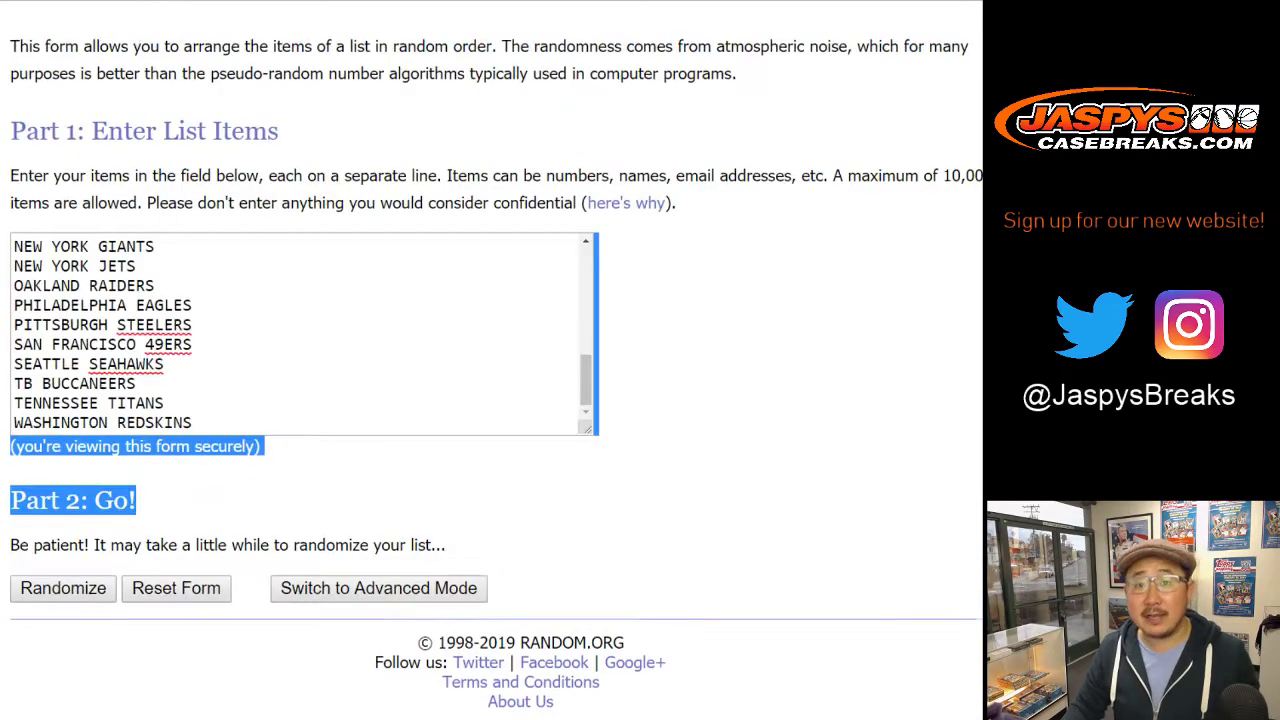
pyautogui.click(604, 286)
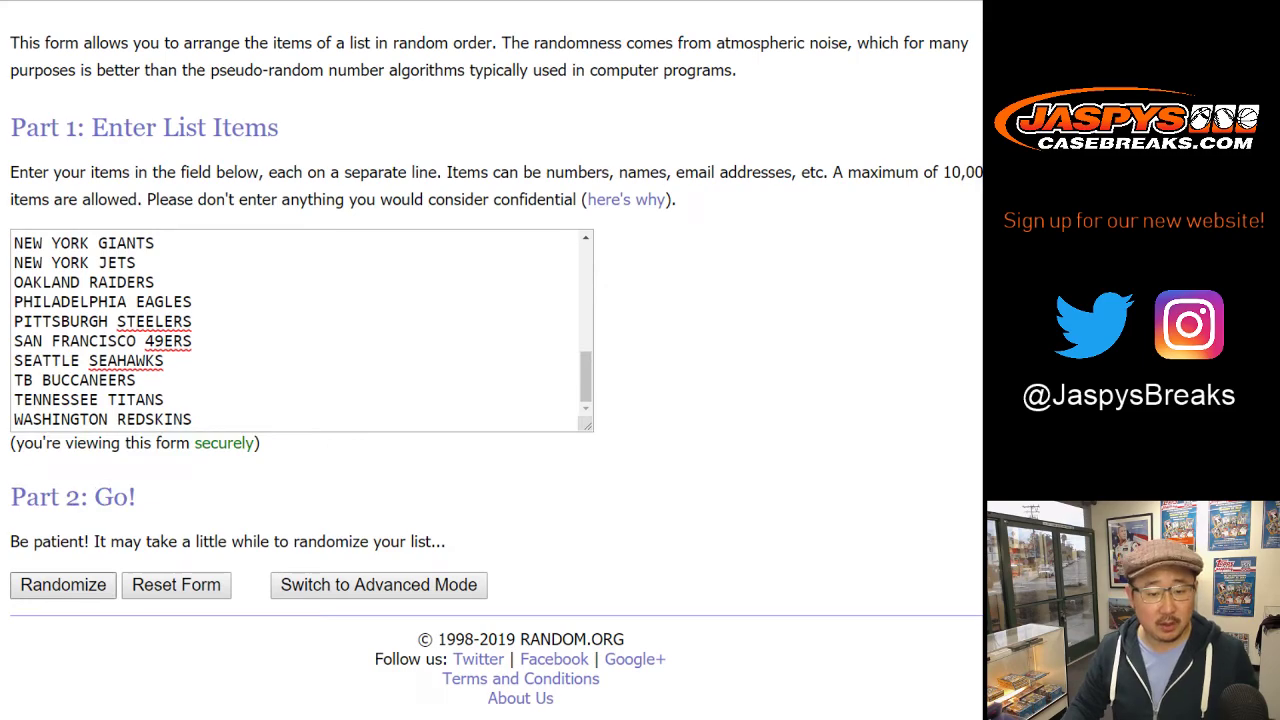
pyautogui.click(63, 584)
pyautogui.click(44, 585)
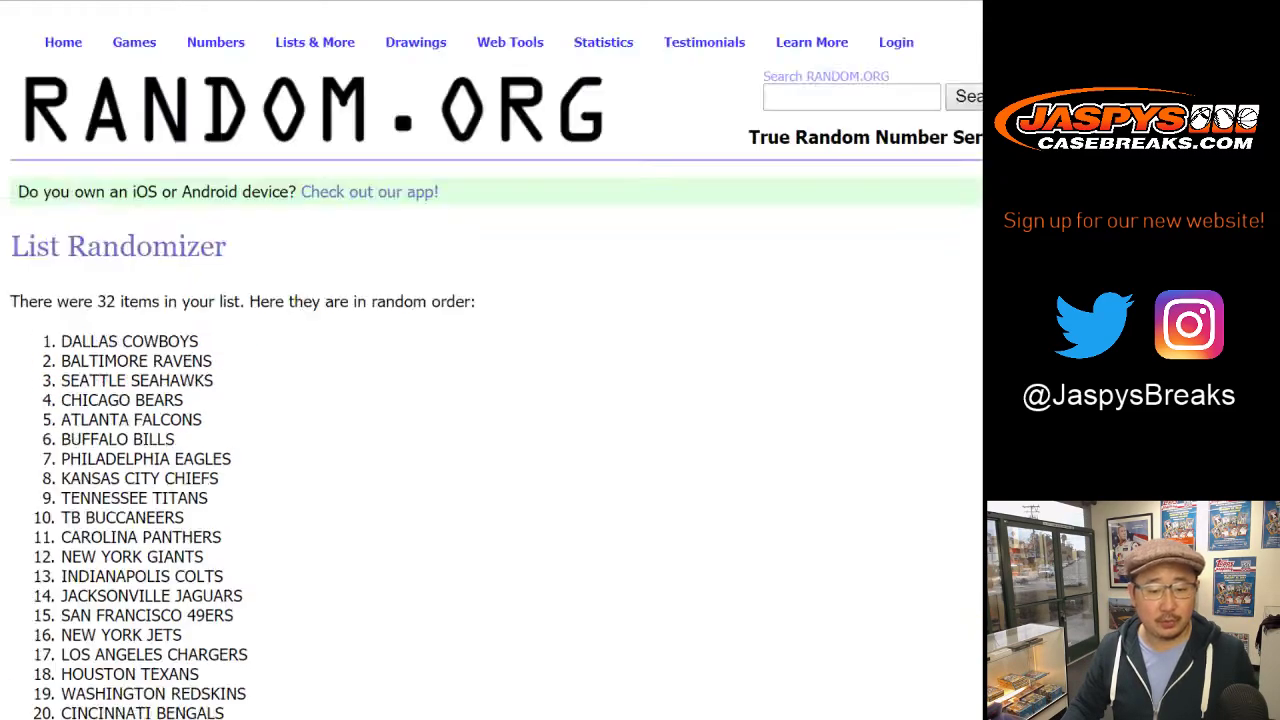
pyautogui.click(44, 585)
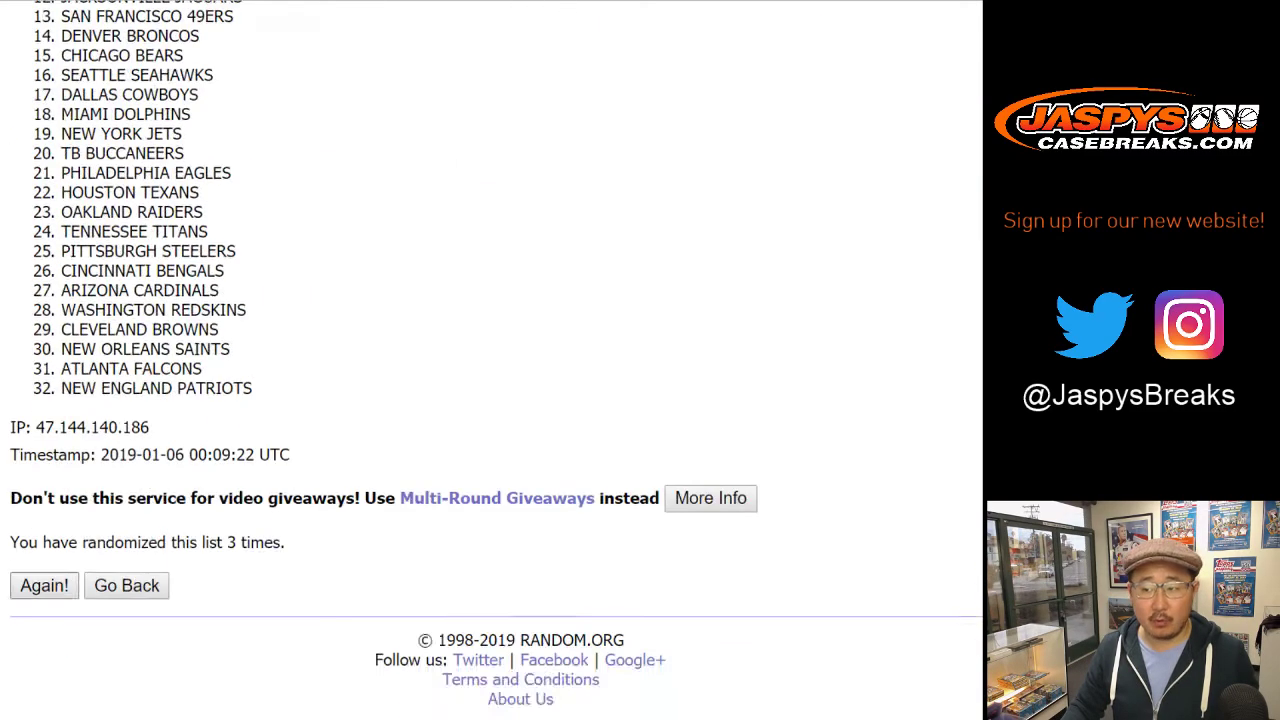
pyautogui.click(44, 585)
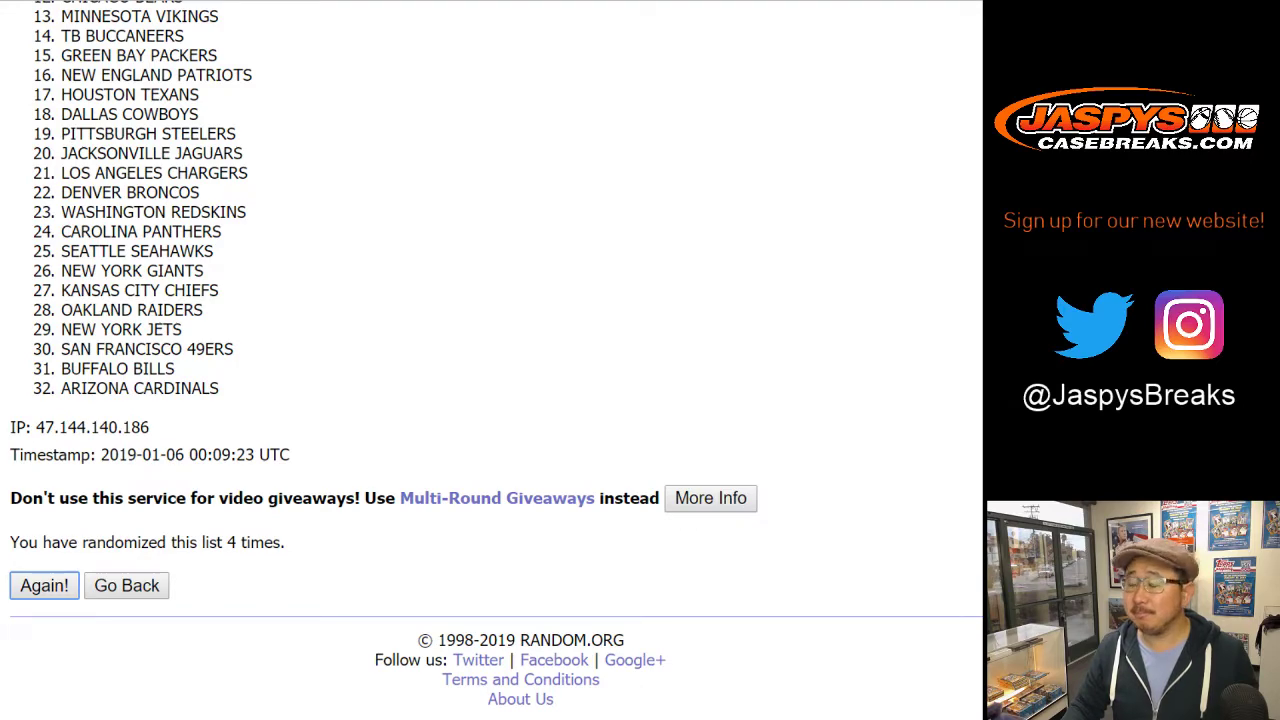
pyautogui.press('Return')
pyautogui.scroll(-5, 490, 360)
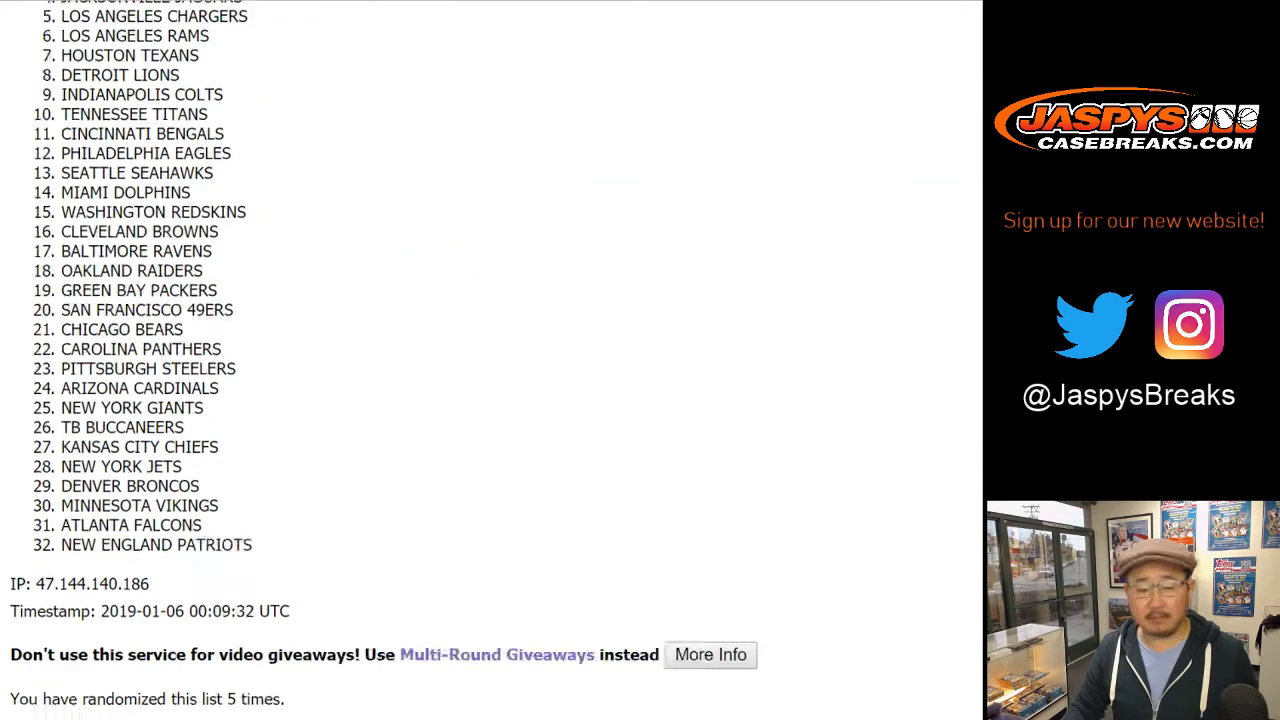
pyautogui.scroll(-2, 490, 300)
pyautogui.press('Return')
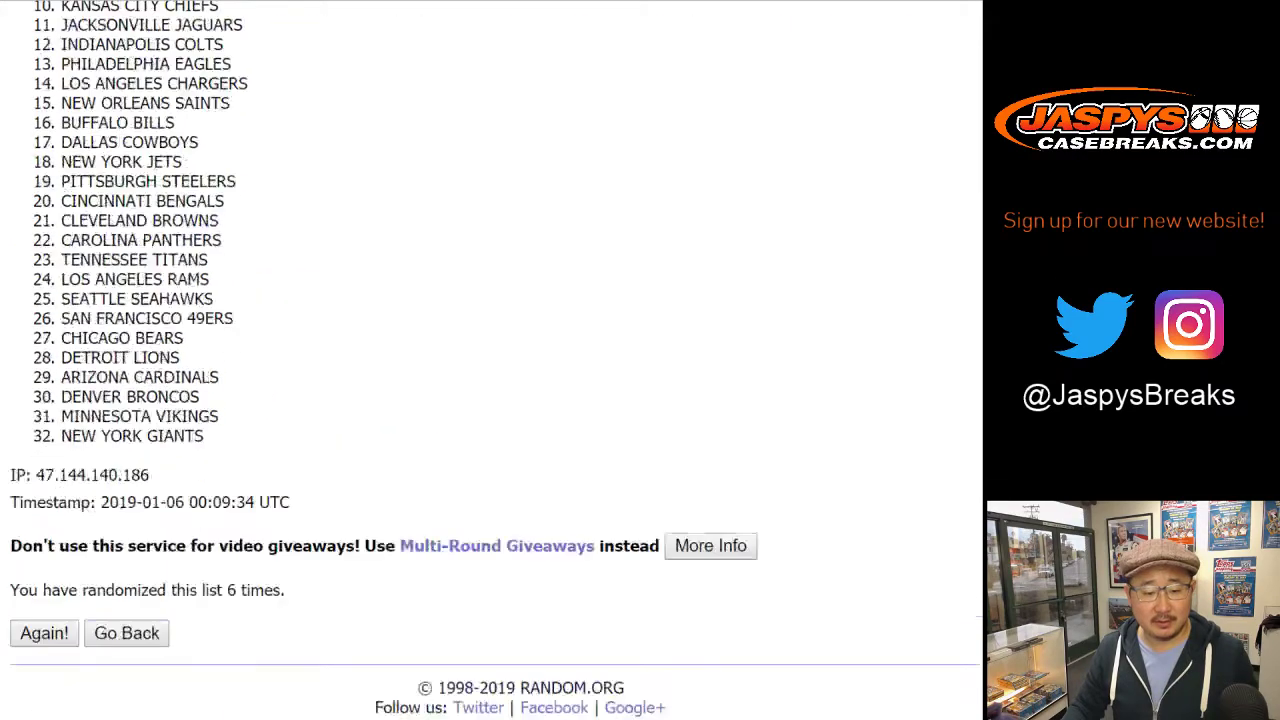
pyautogui.scroll(-1, 490, 360)
pyautogui.press('Return')
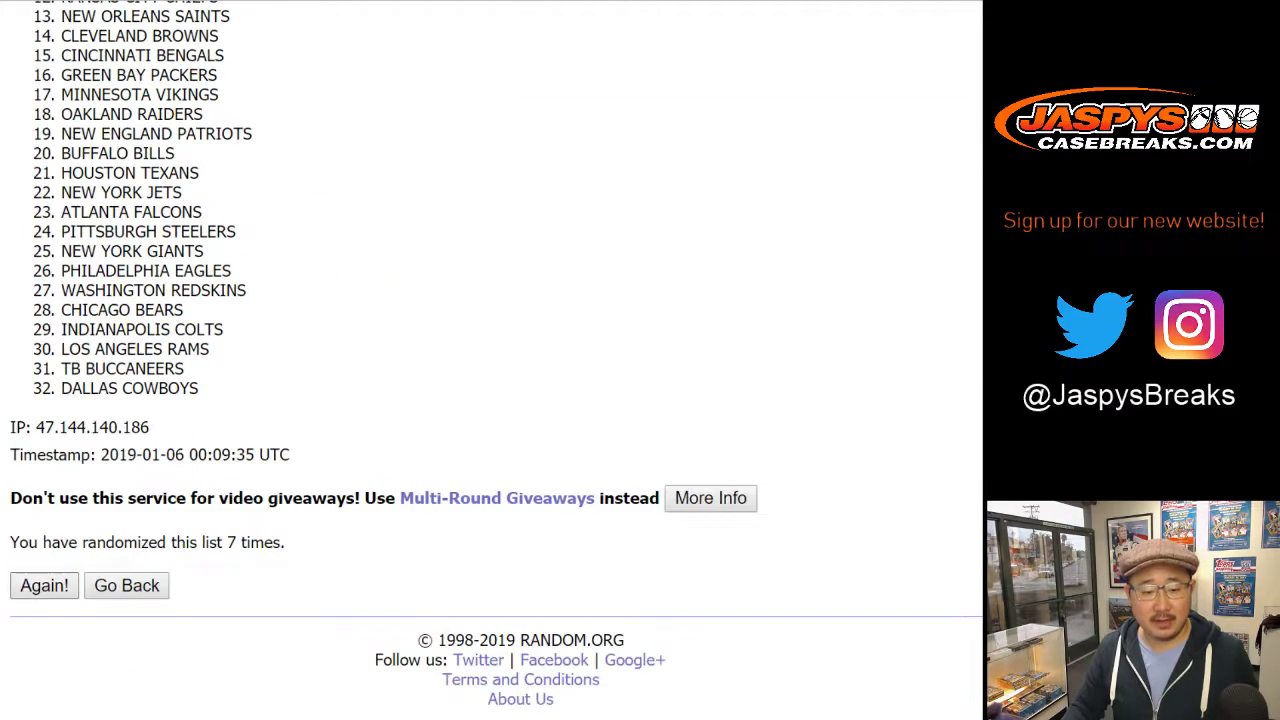
pyautogui.press('Return')
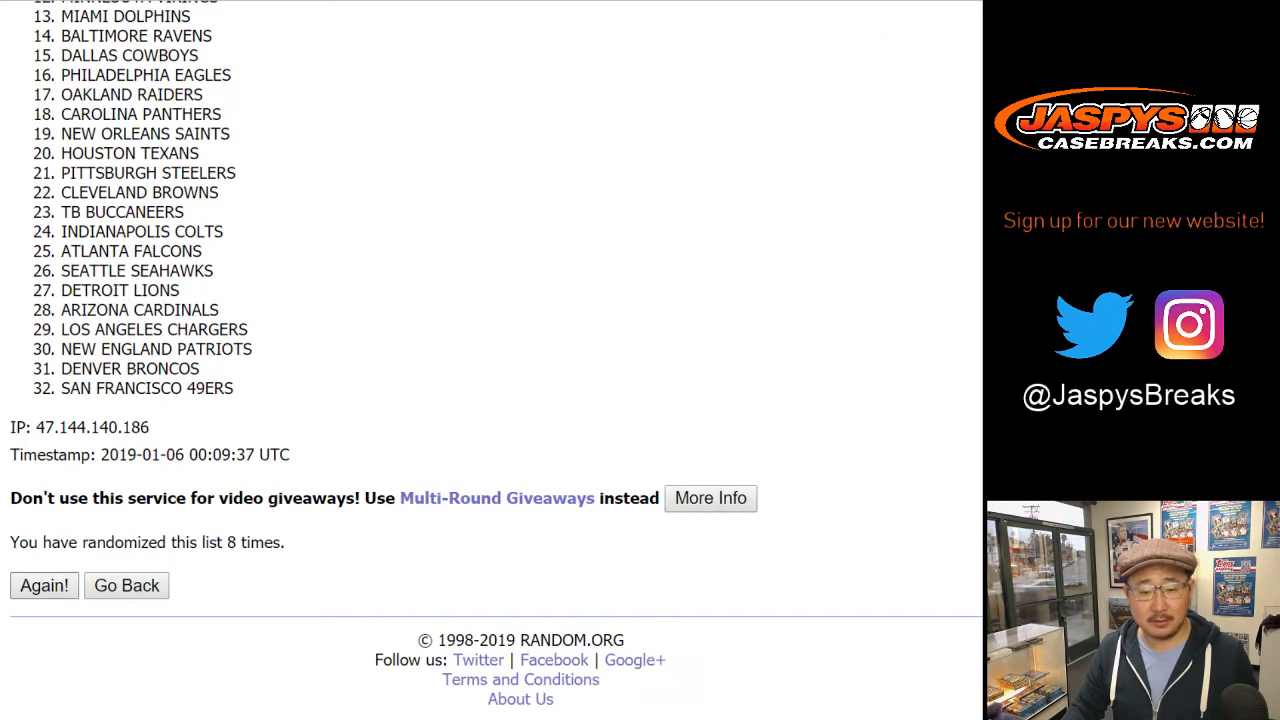
pyautogui.press('Return')
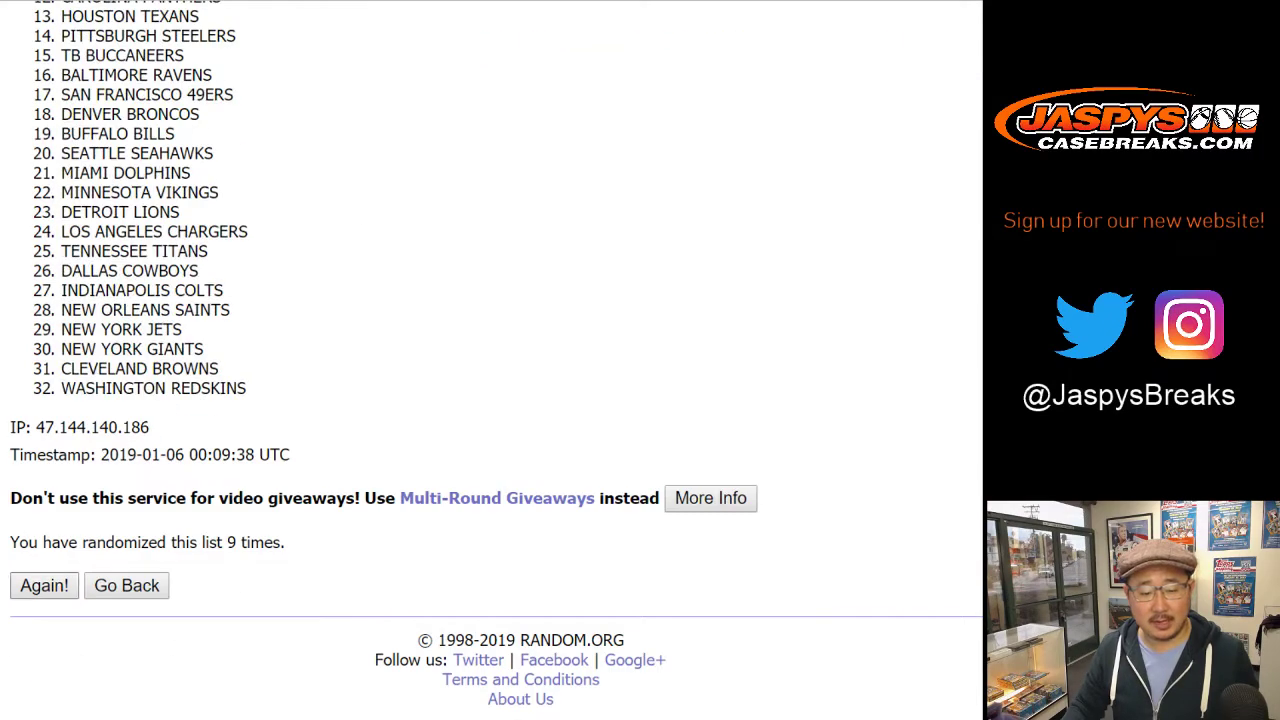
pyautogui.press('Return')
pyautogui.press('Return')
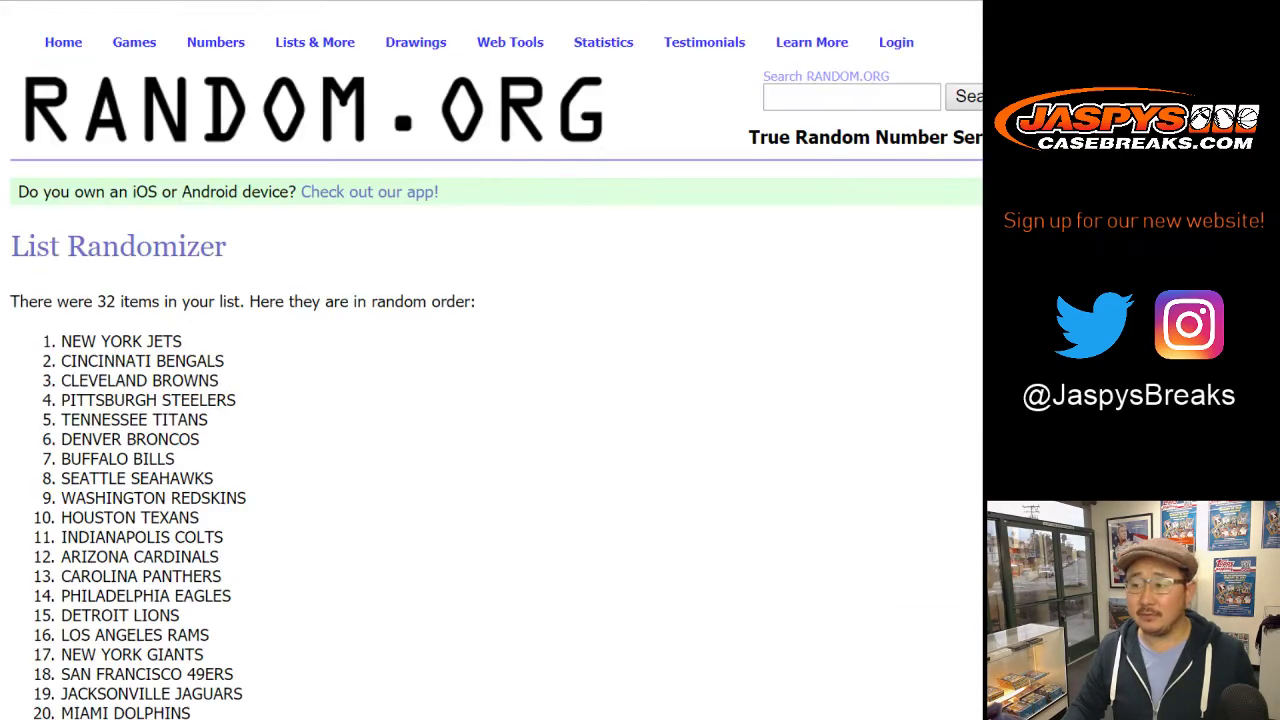
# Copy all 32 randomized team names and paste them into the spreadsheet starting at cell B1
pyautogui.scroll(6, 491, 360)
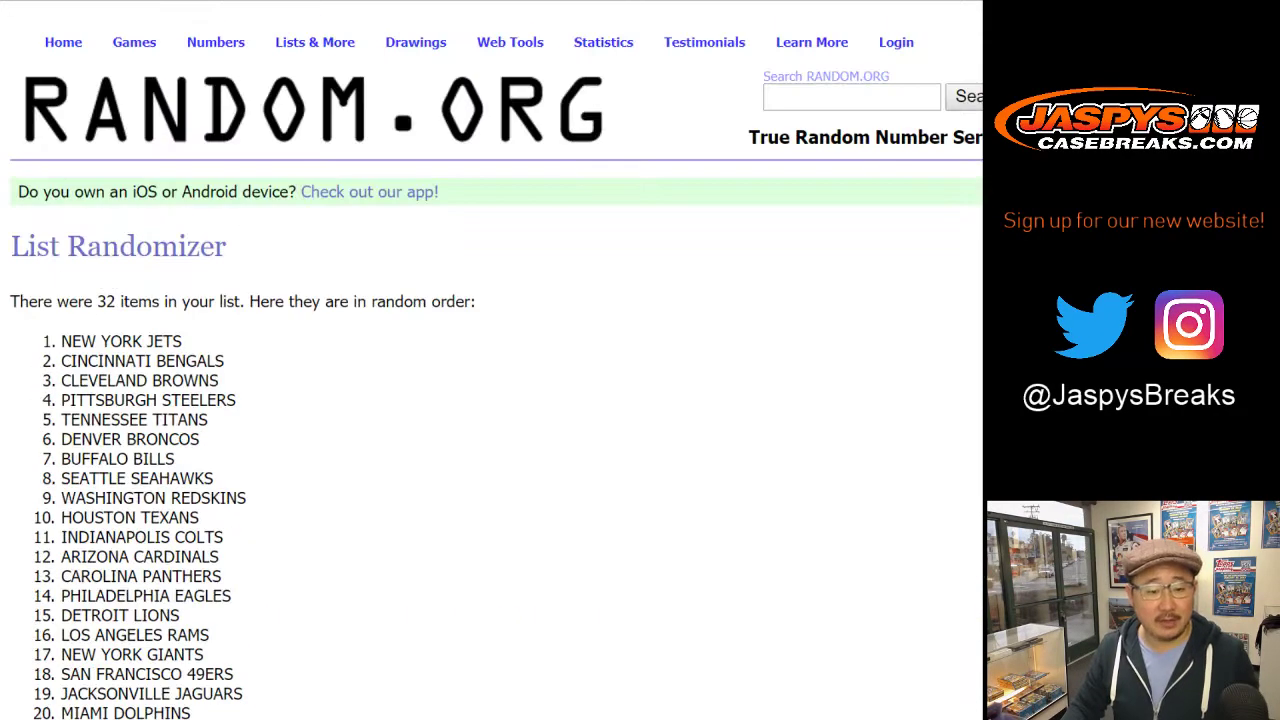
pyautogui.moveTo(62, 341); pyautogui.dragTo(204, 390)
pyautogui.hotkey('ctrl', 'c')
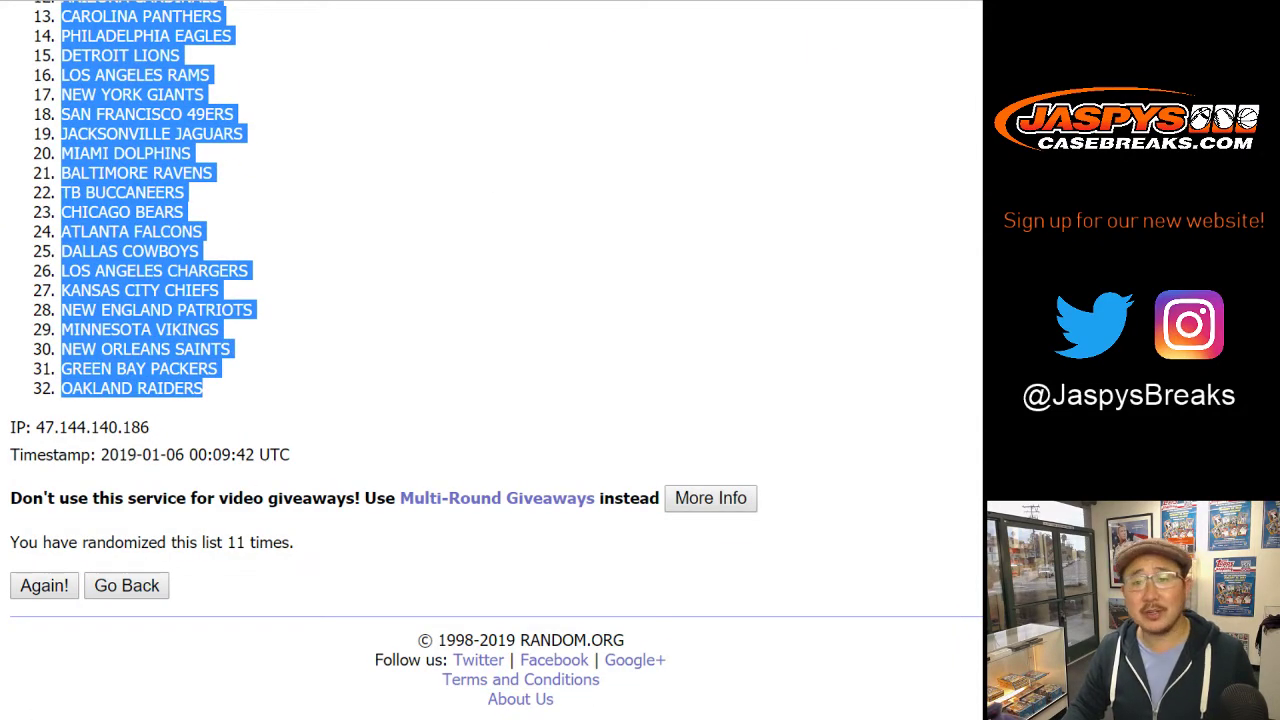
pyautogui.hotkey('ctrl', 'Tab')
pyautogui.click(170, 137)
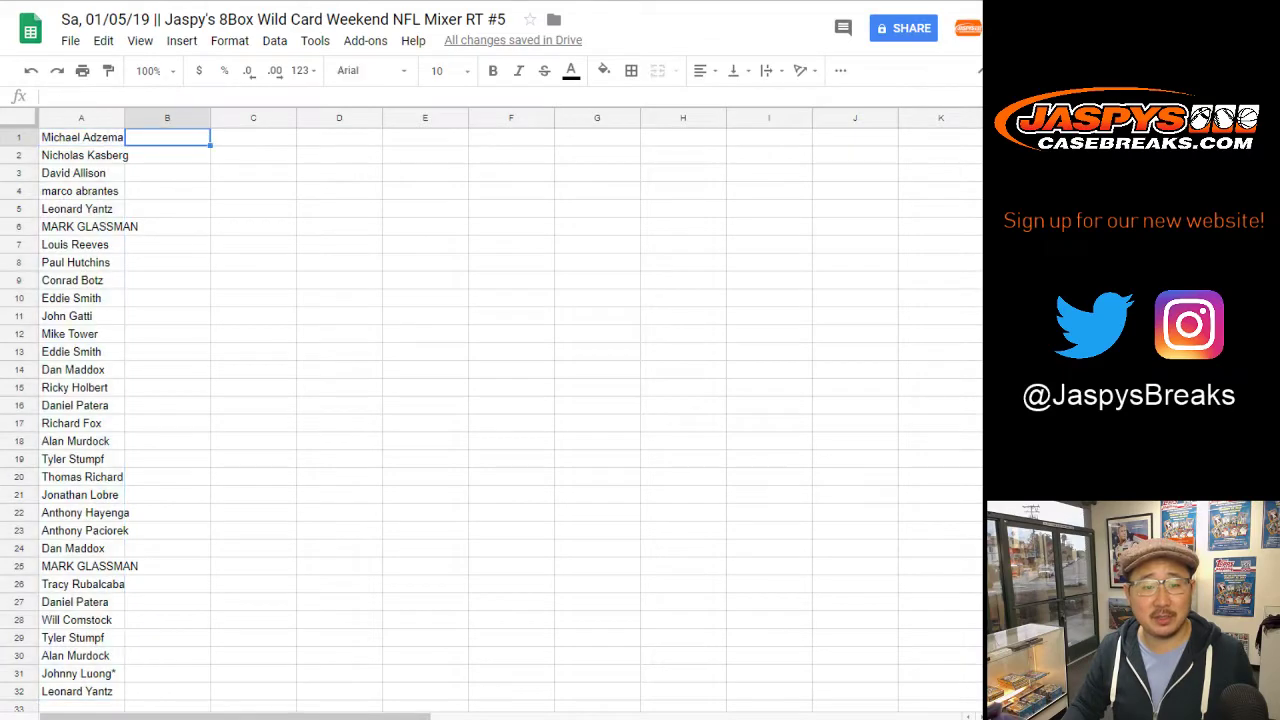
pyautogui.rightClick(177, 137)
pyautogui.click(215, 194)
# Format the entire sheet in Helvetica Neue at font size 13
pyautogui.hotkey('ctrl', 'a')
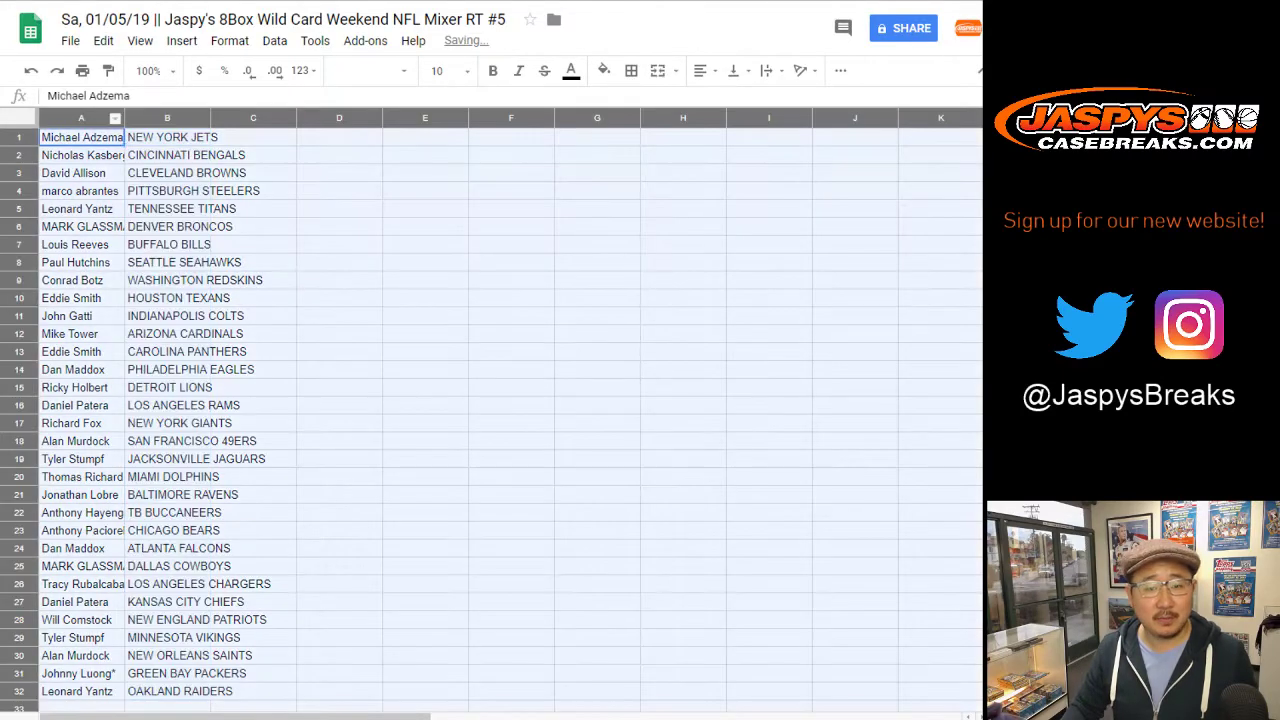
pyautogui.click(371, 70)
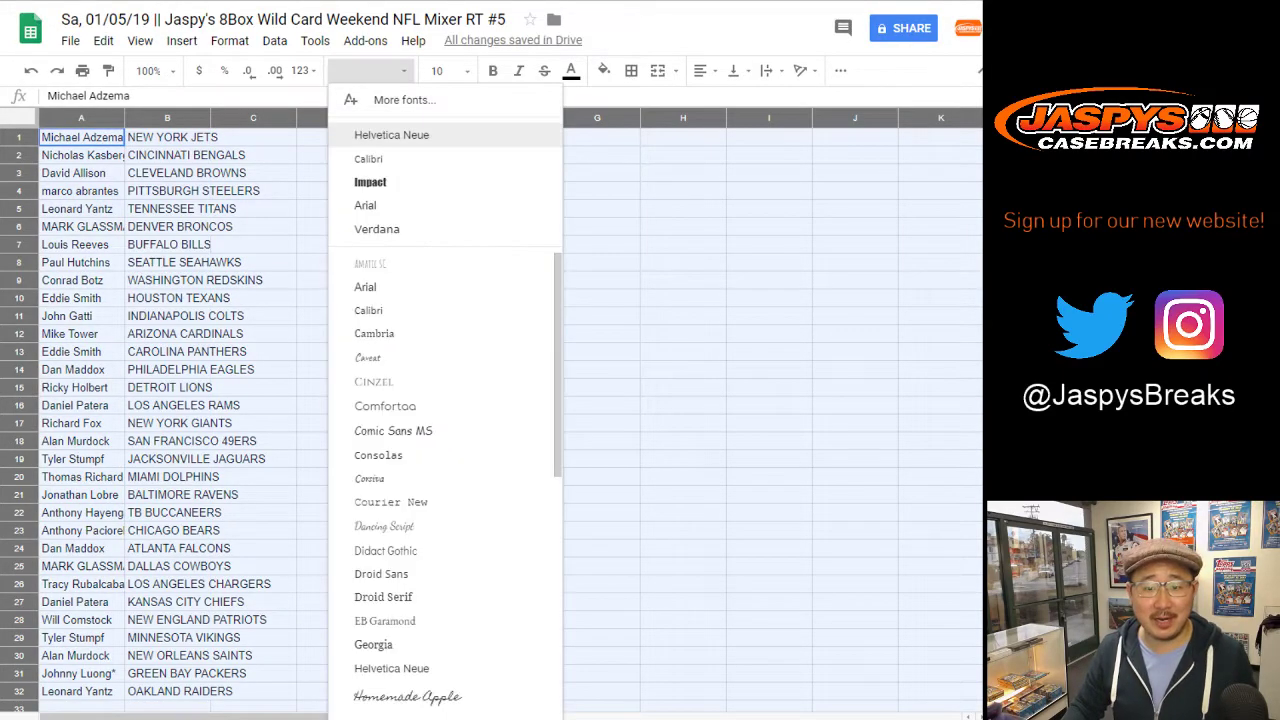
pyautogui.click(371, 134)
pyautogui.click(445, 70)
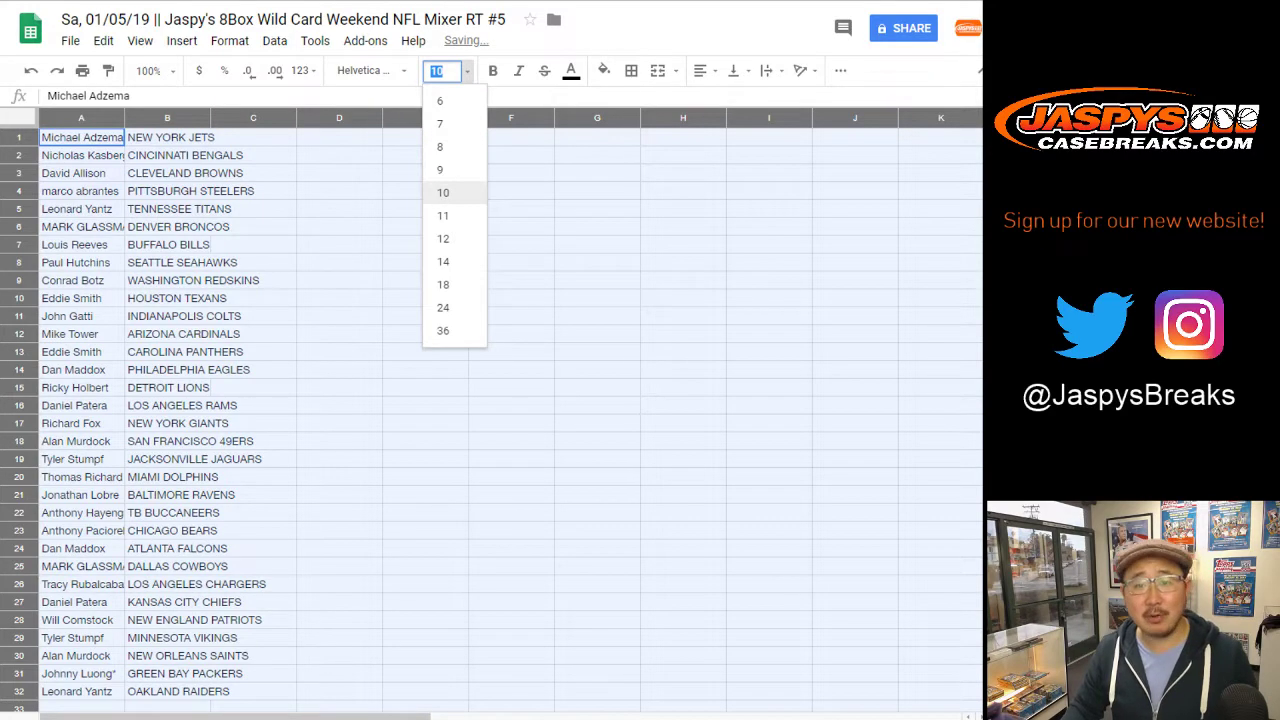
pyautogui.write('13')
pyautogui.press('Return')
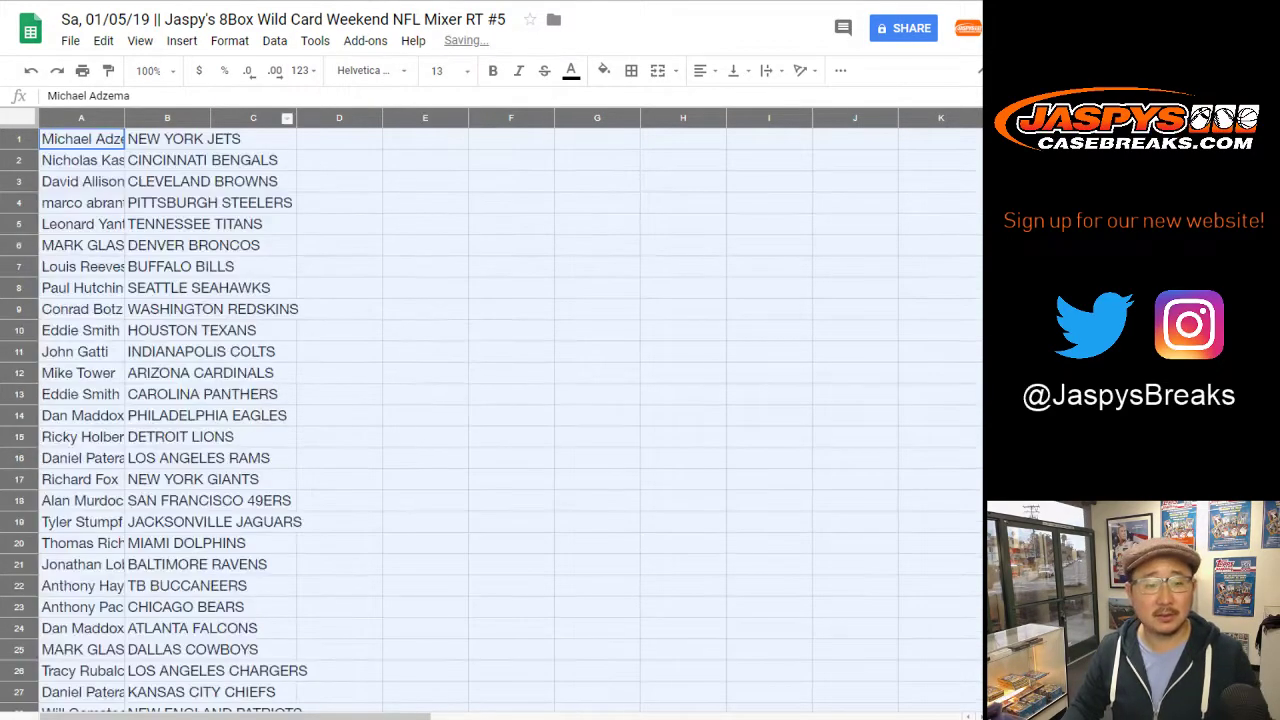
# Fit the widths of columns A and B to their contents and set the sheet zoom to 150%
pyautogui.doubleClick(124, 118)
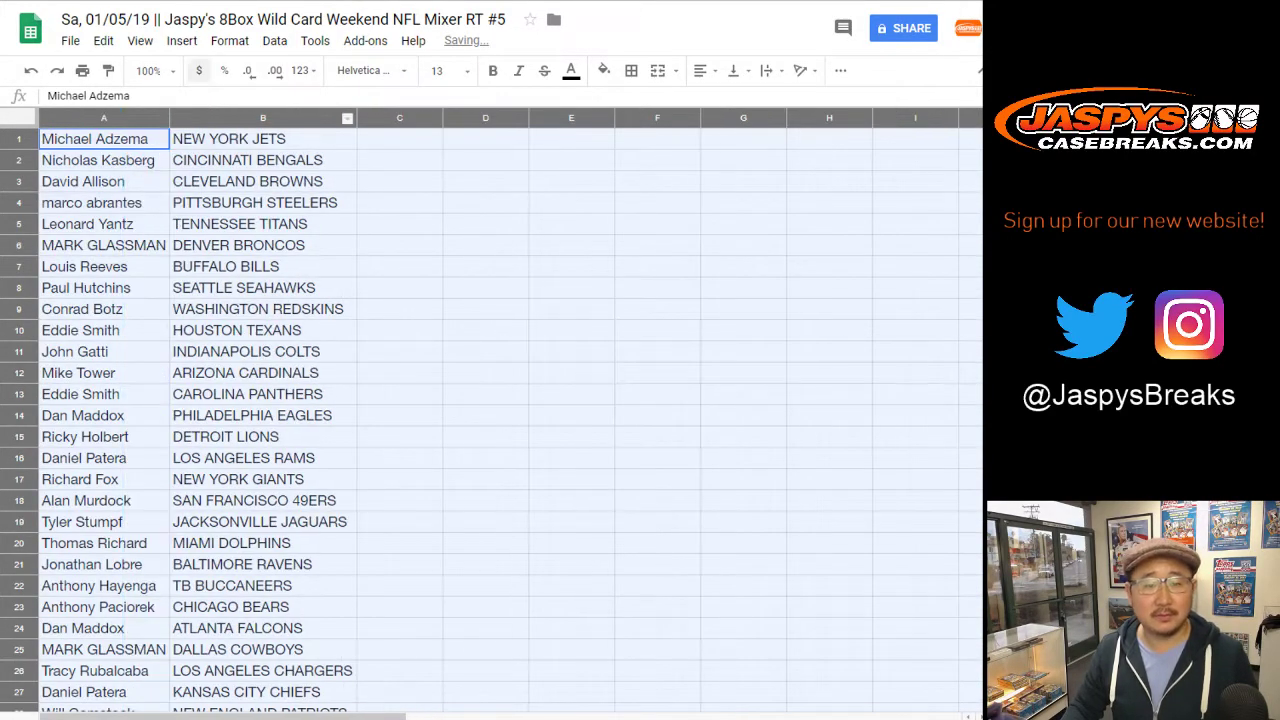
pyautogui.click(150, 70)
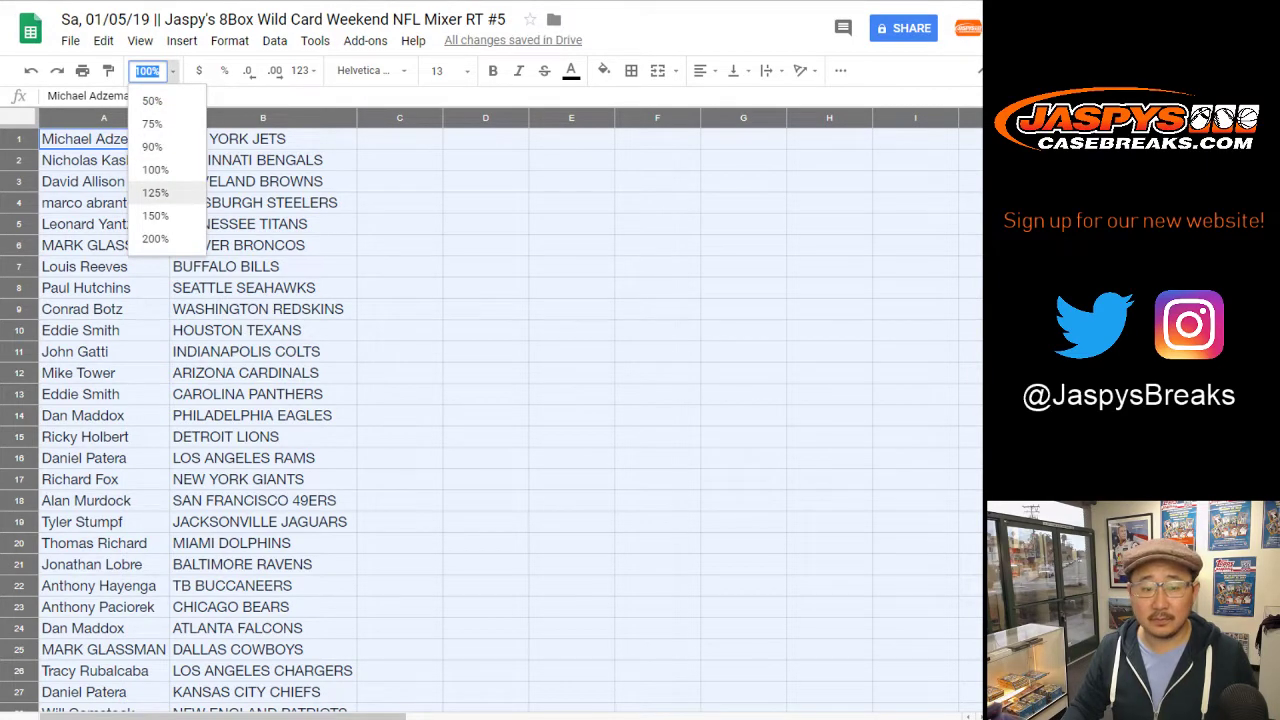
pyautogui.click(155, 215)
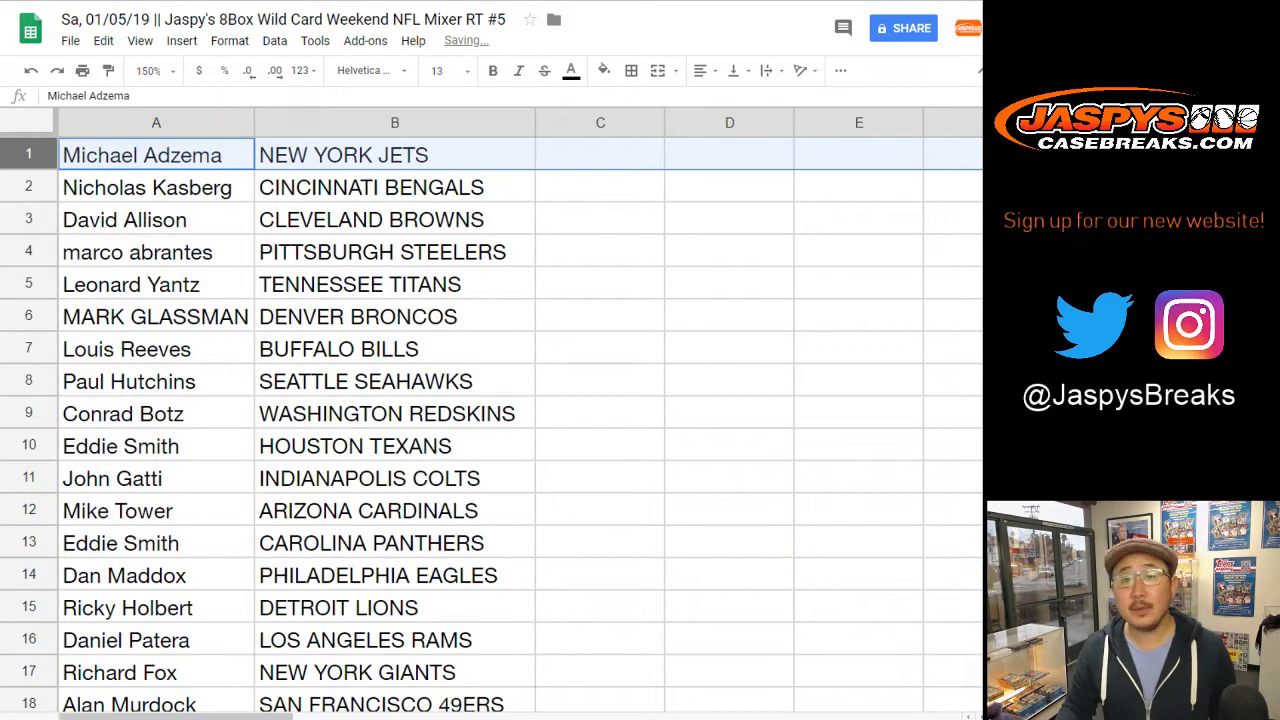
# Go through rows 1 to 32 one by one to read each participant's assigned team
pyautogui.press('Down')
pyautogui.press('Down')
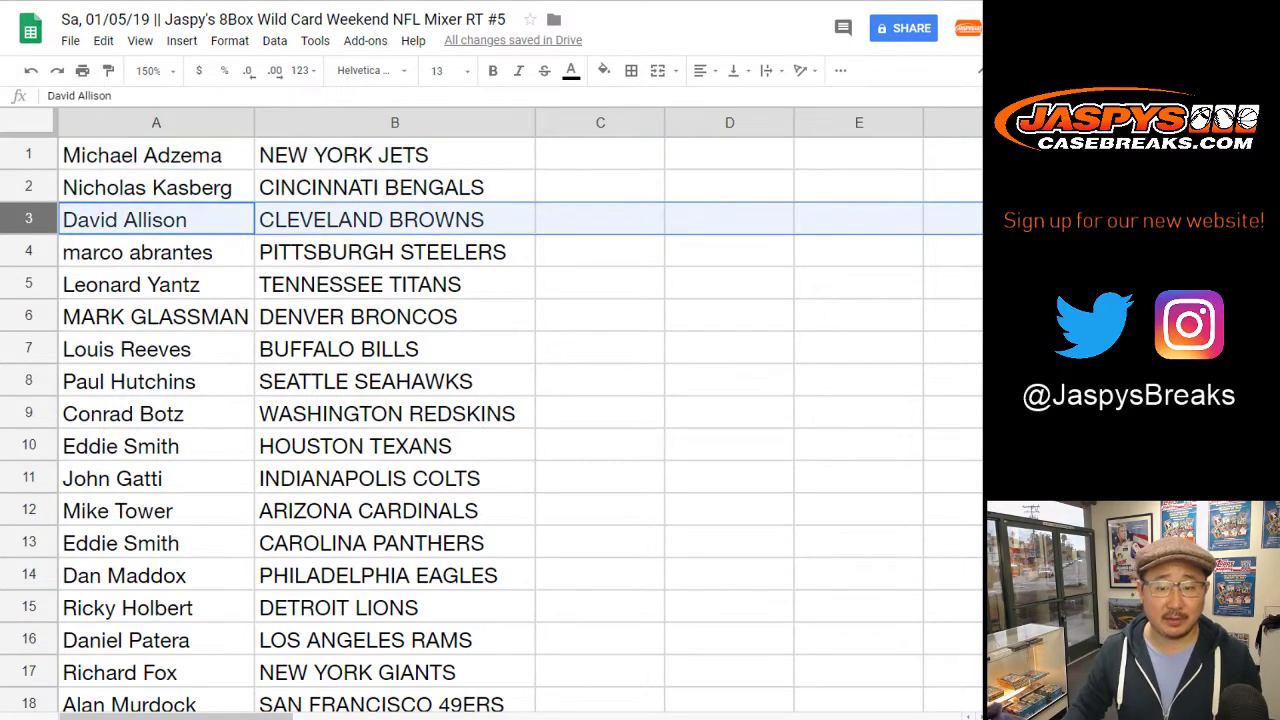
pyautogui.press('Down')
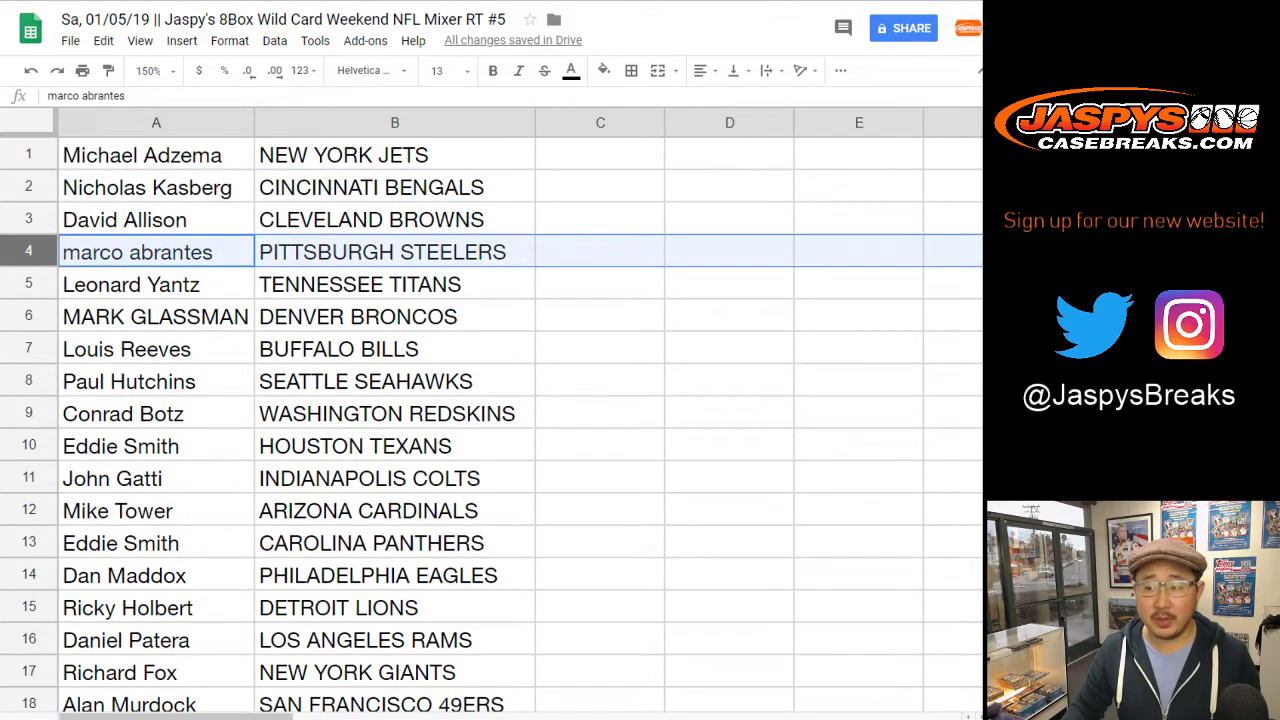
pyautogui.press('Down')
pyautogui.press('Down')
pyautogui.press('Down')
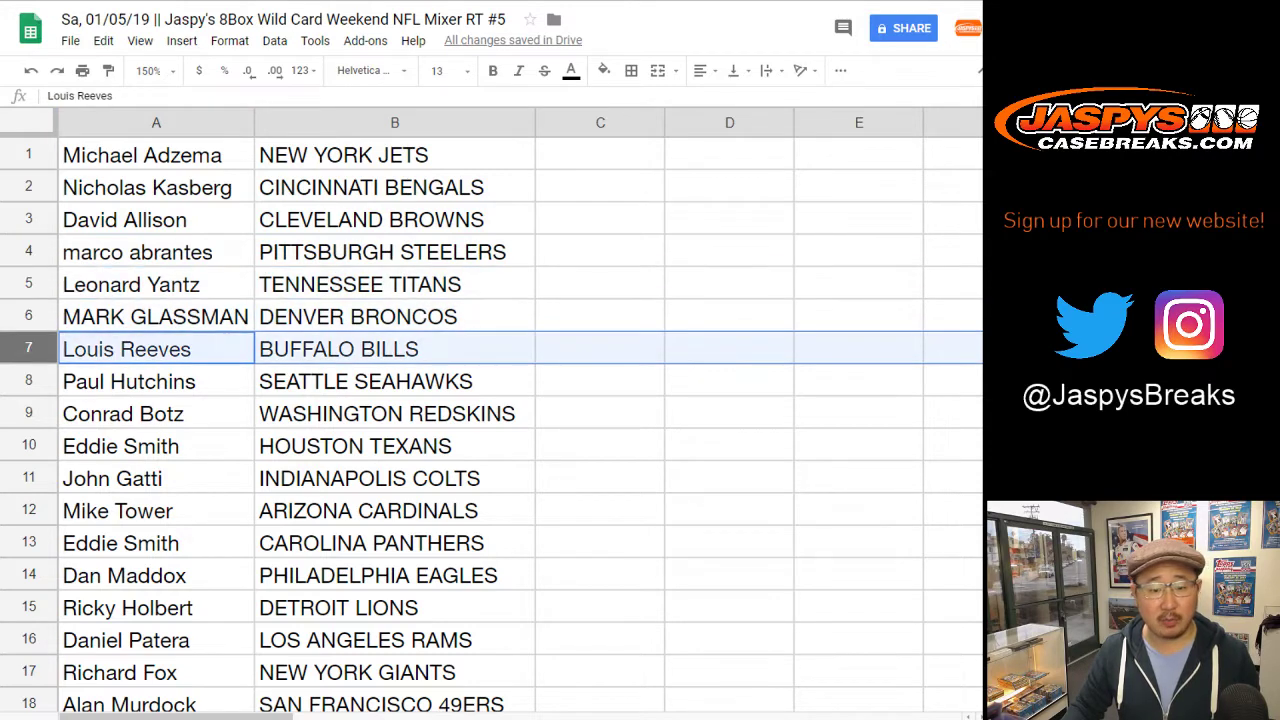
pyautogui.press('Down')
pyautogui.press('Down')
pyautogui.scroll(-2, 490, 400)
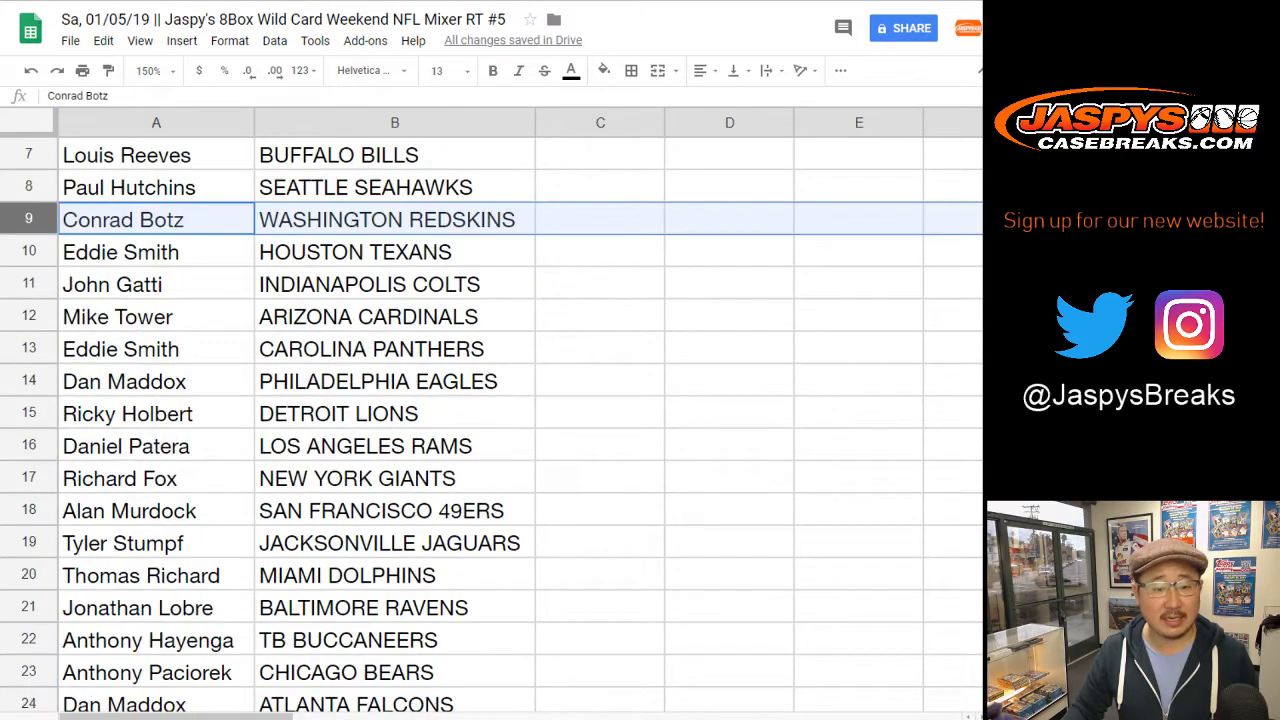
pyautogui.press('Down')
pyautogui.press('Down')
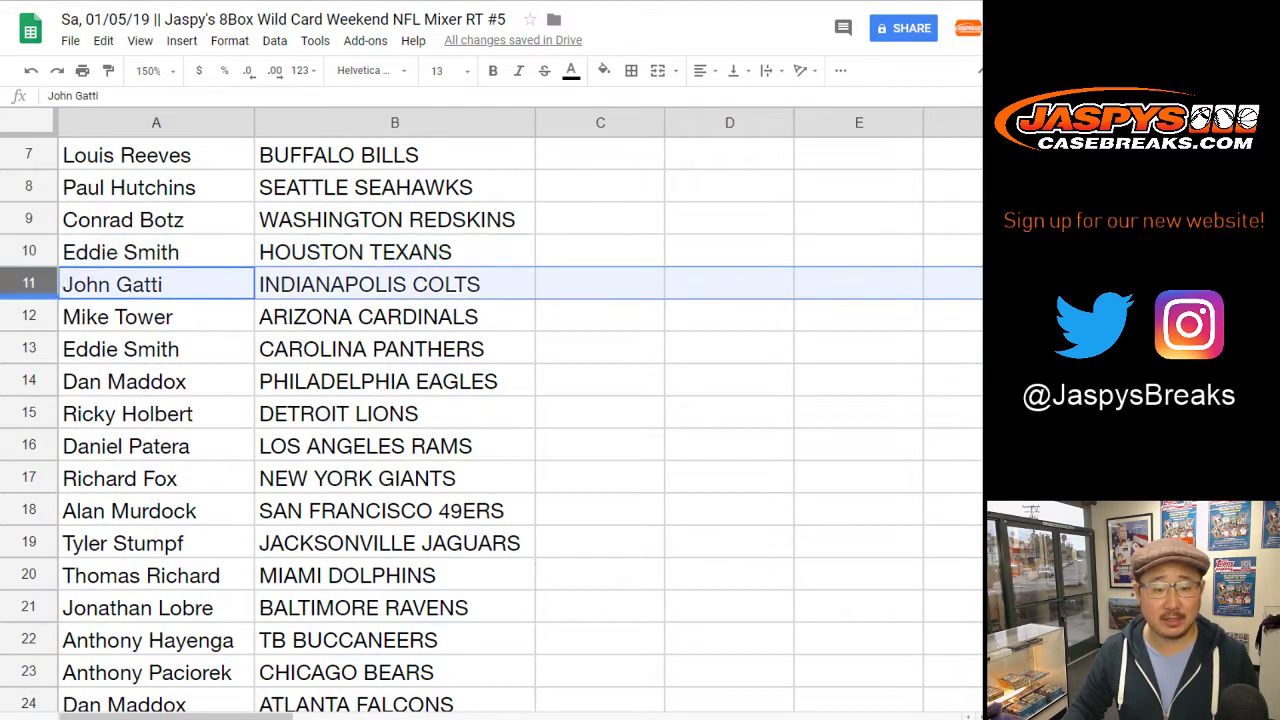
pyautogui.press('Down')
pyautogui.scroll(-2, 490, 400)
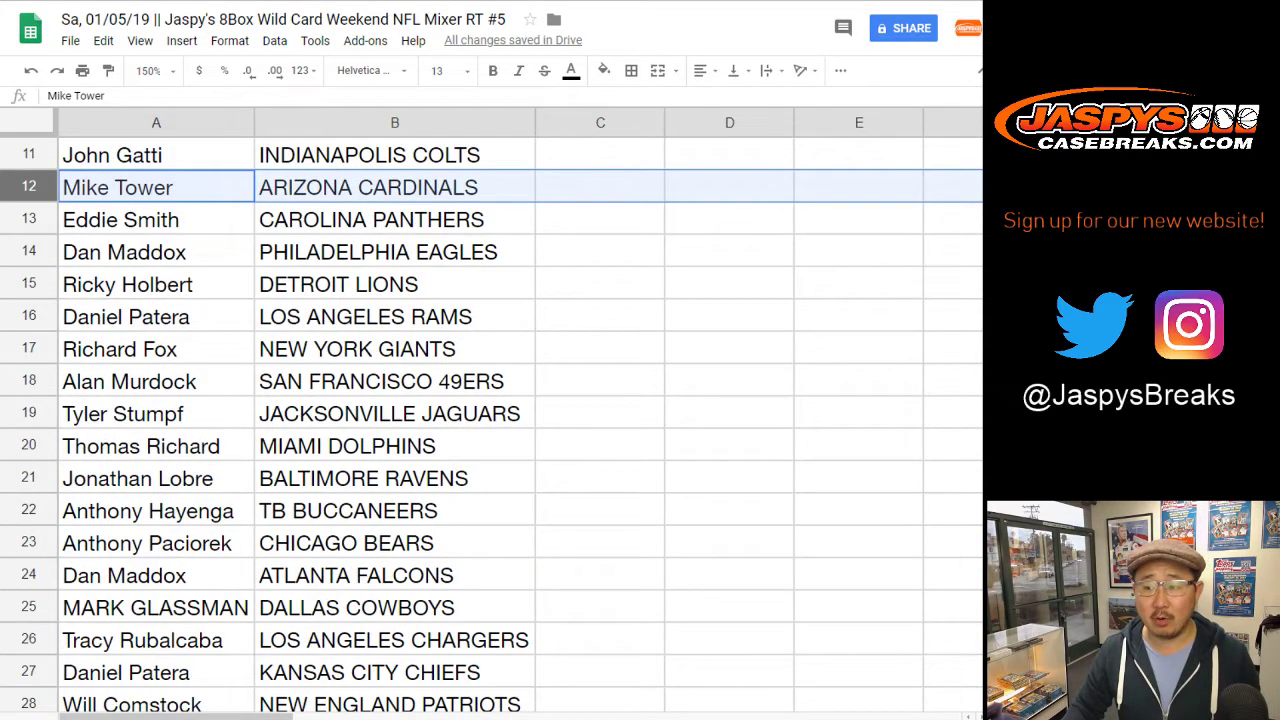
pyautogui.press('Down')
pyautogui.press('Down')
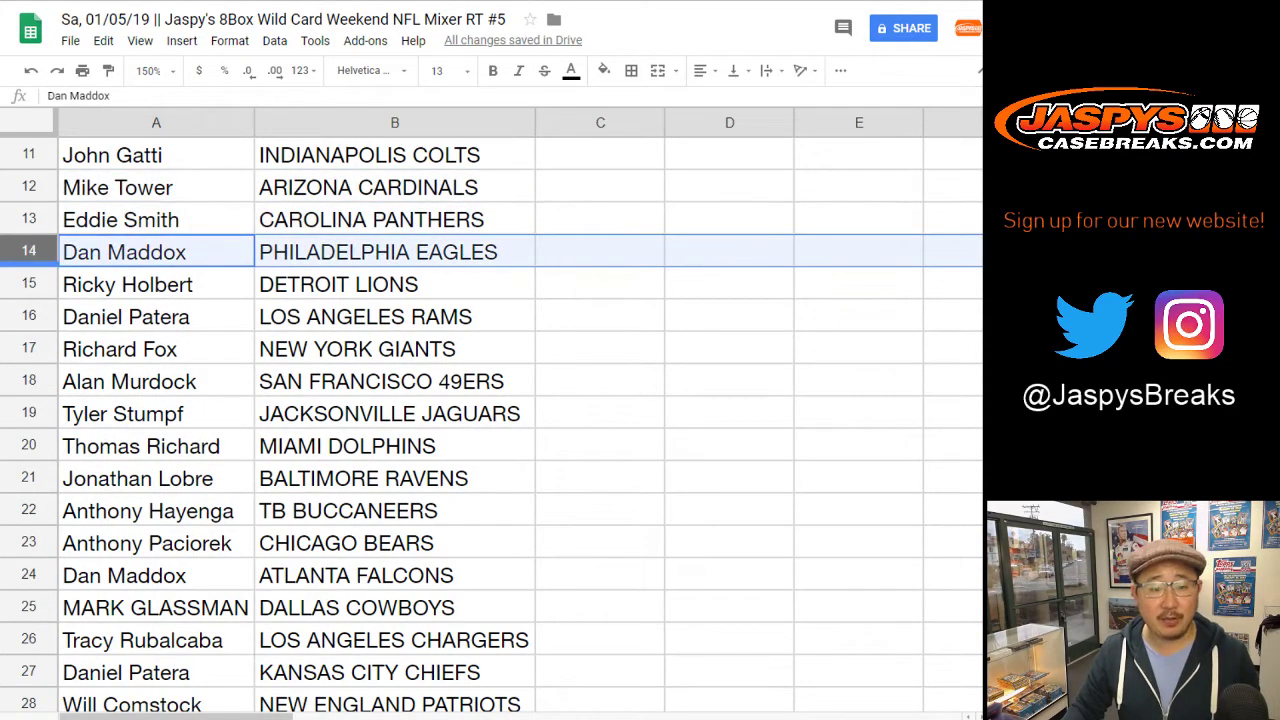
pyautogui.press('Down')
pyautogui.press('Down')
pyautogui.press('Down')
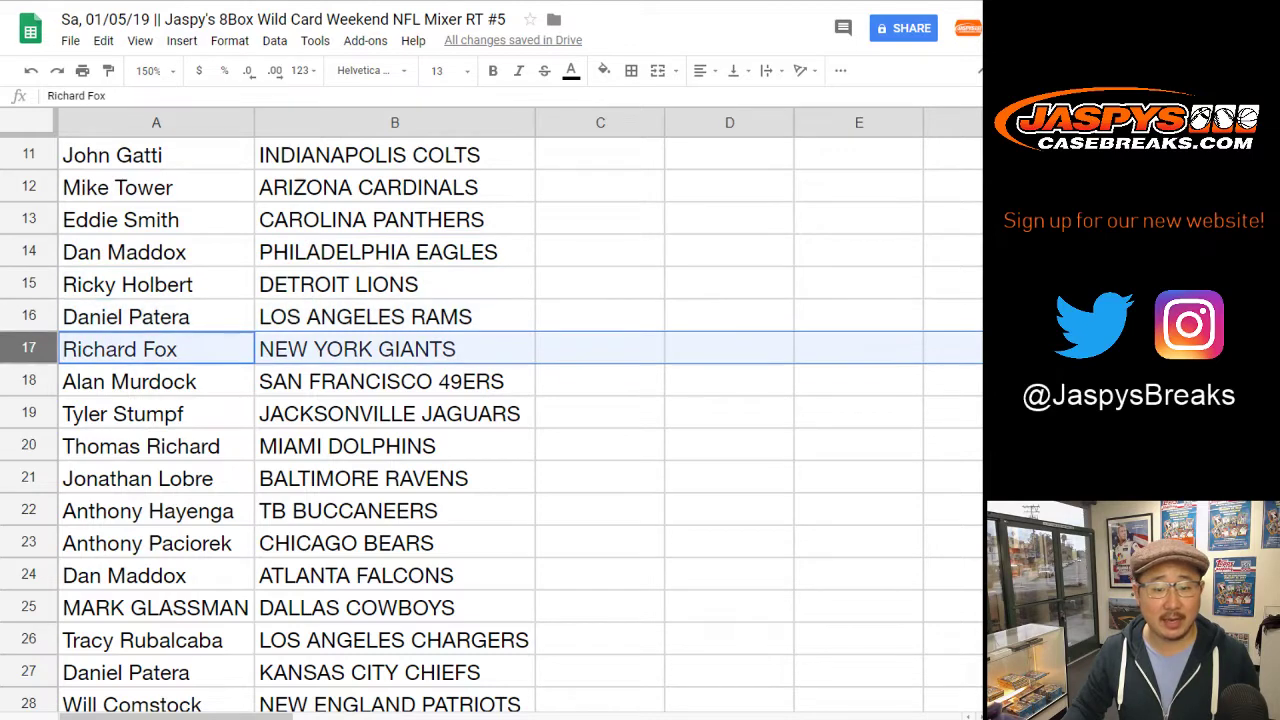
pyautogui.scroll(-2, 490, 400)
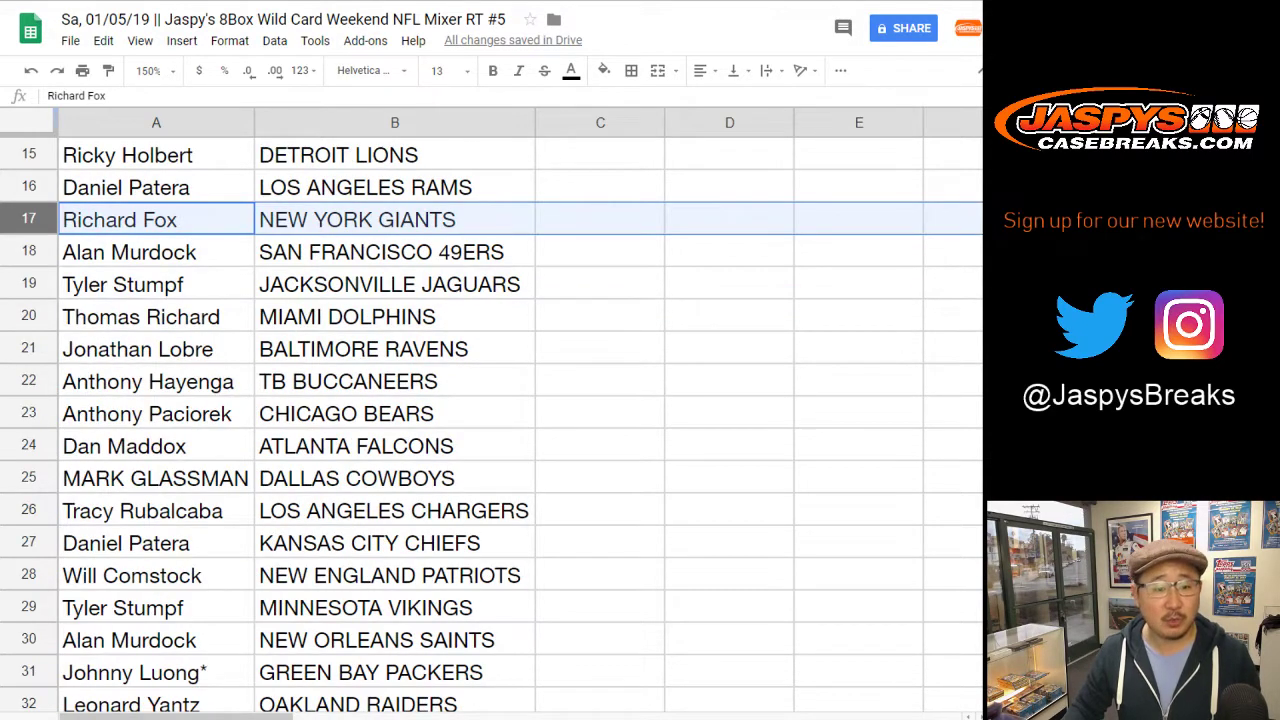
pyautogui.press('Down')
pyautogui.press('Down')
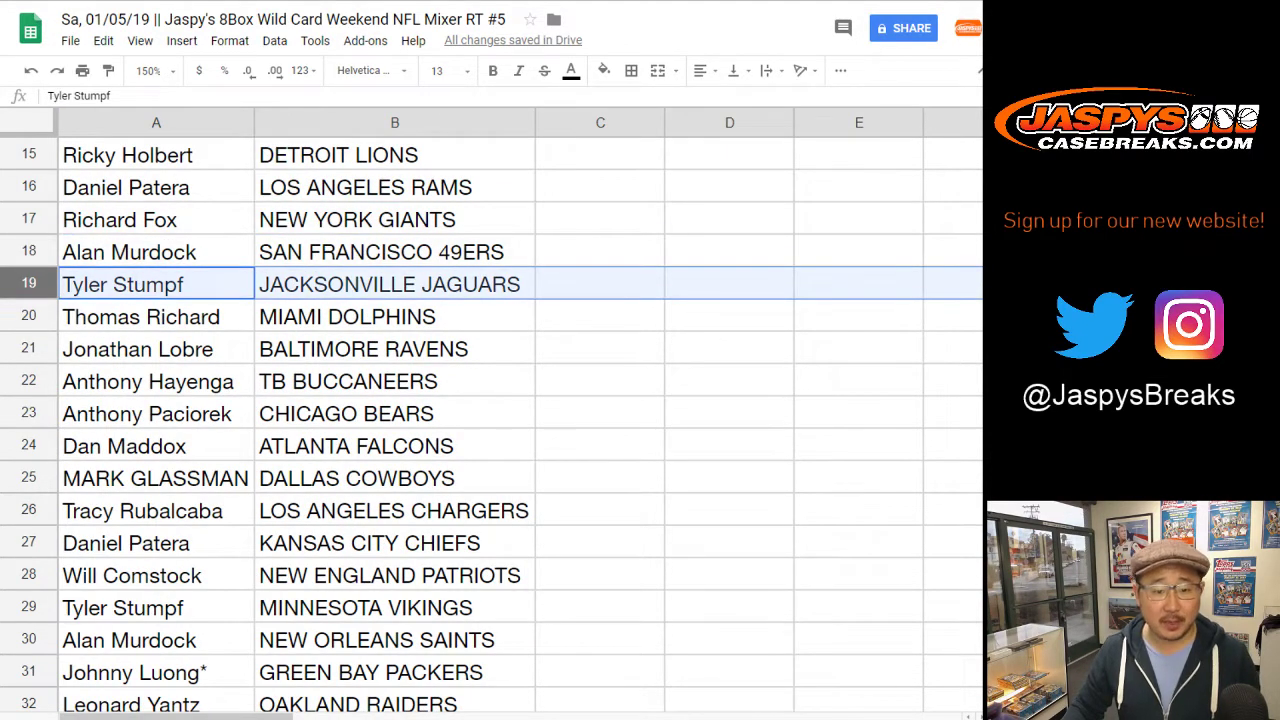
pyautogui.press('Down')
pyautogui.press('Down')
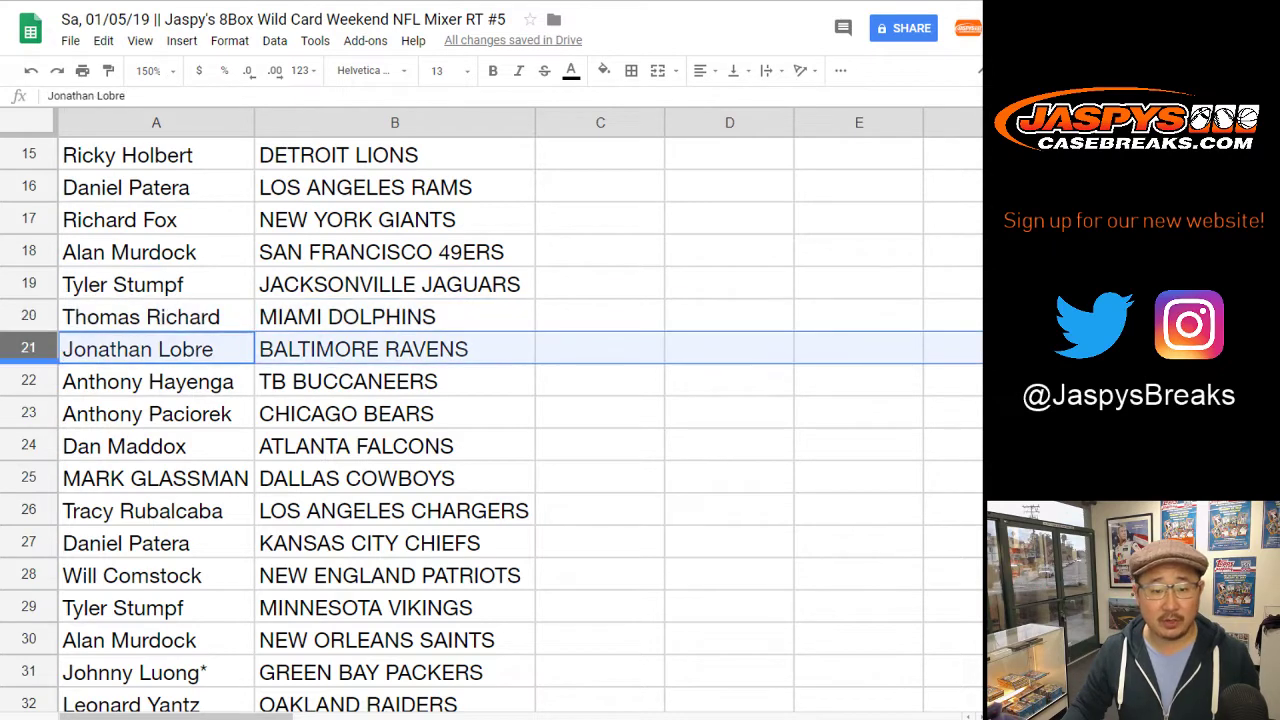
pyautogui.press('Down')
pyautogui.scroll(-2, 490, 420)
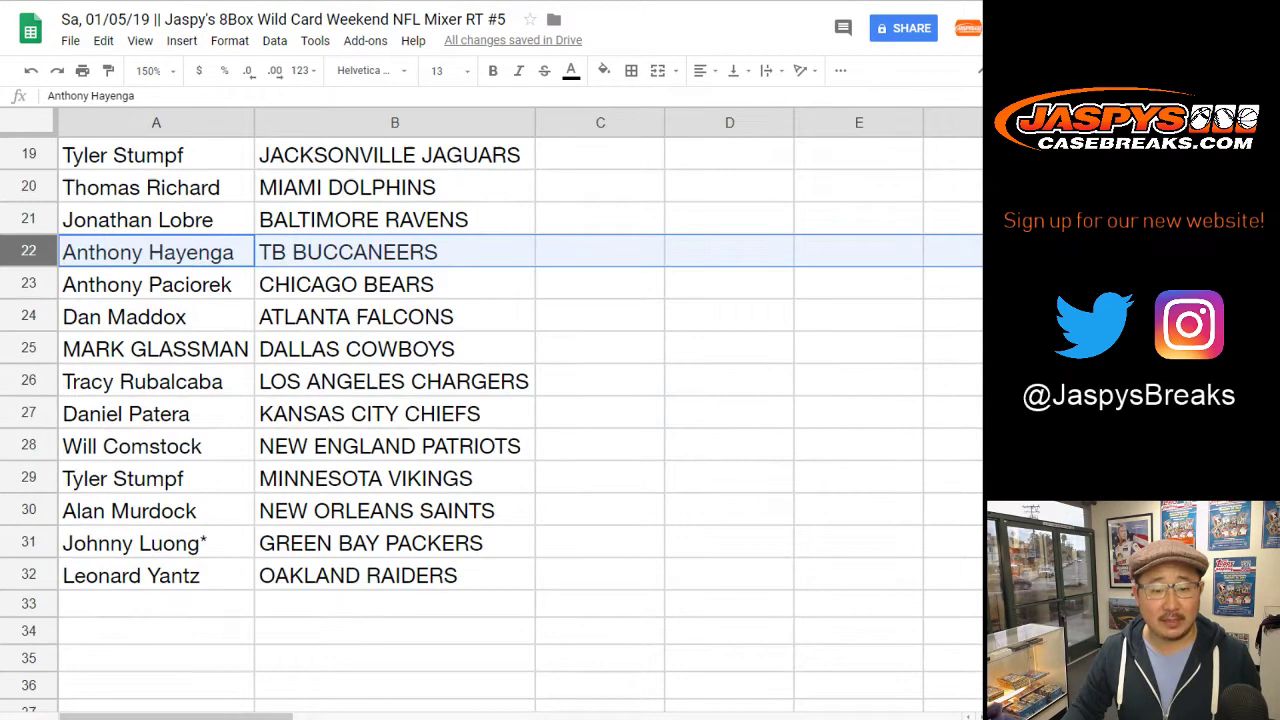
pyautogui.press('Down')
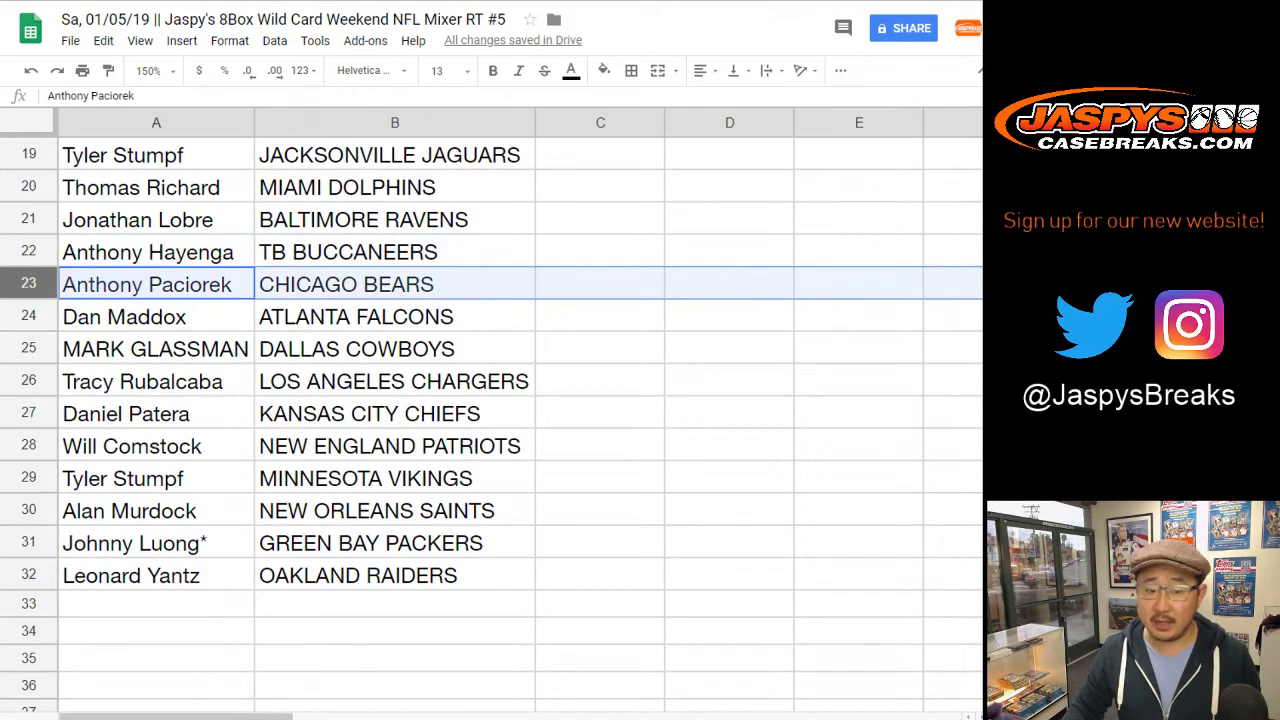
pyautogui.press('Up')
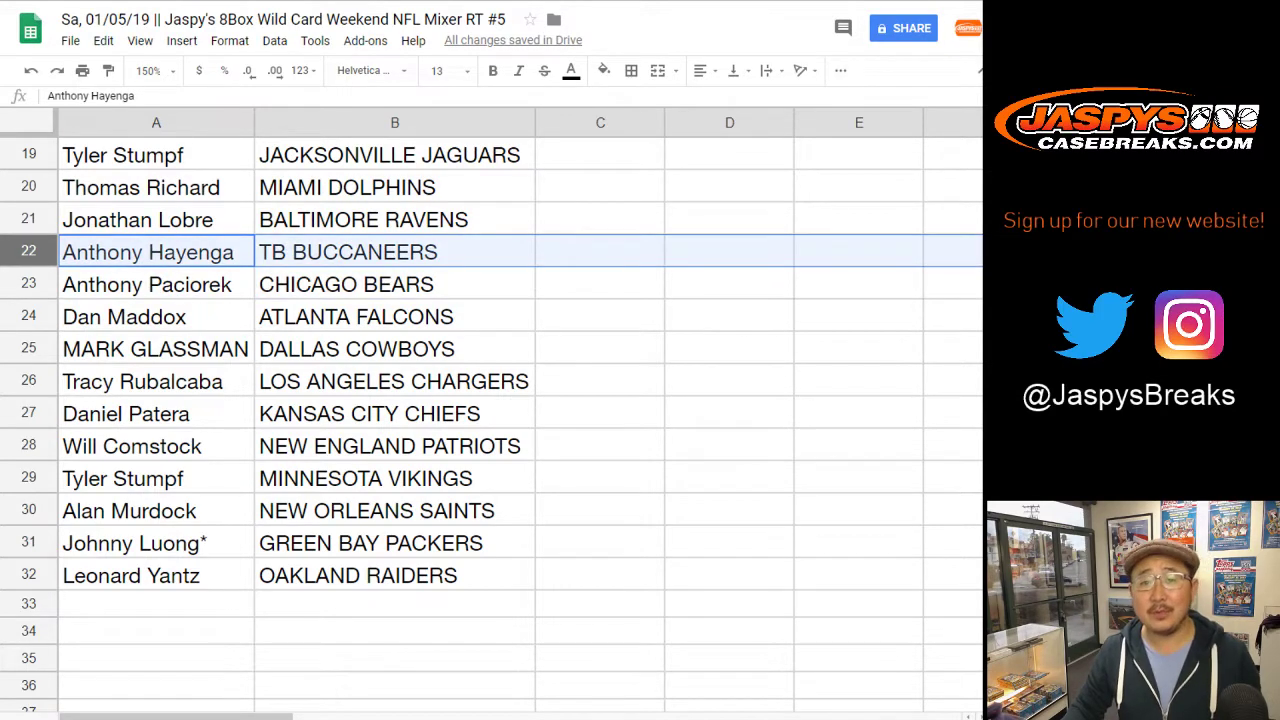
pyautogui.press('Down')
pyautogui.press('Down')
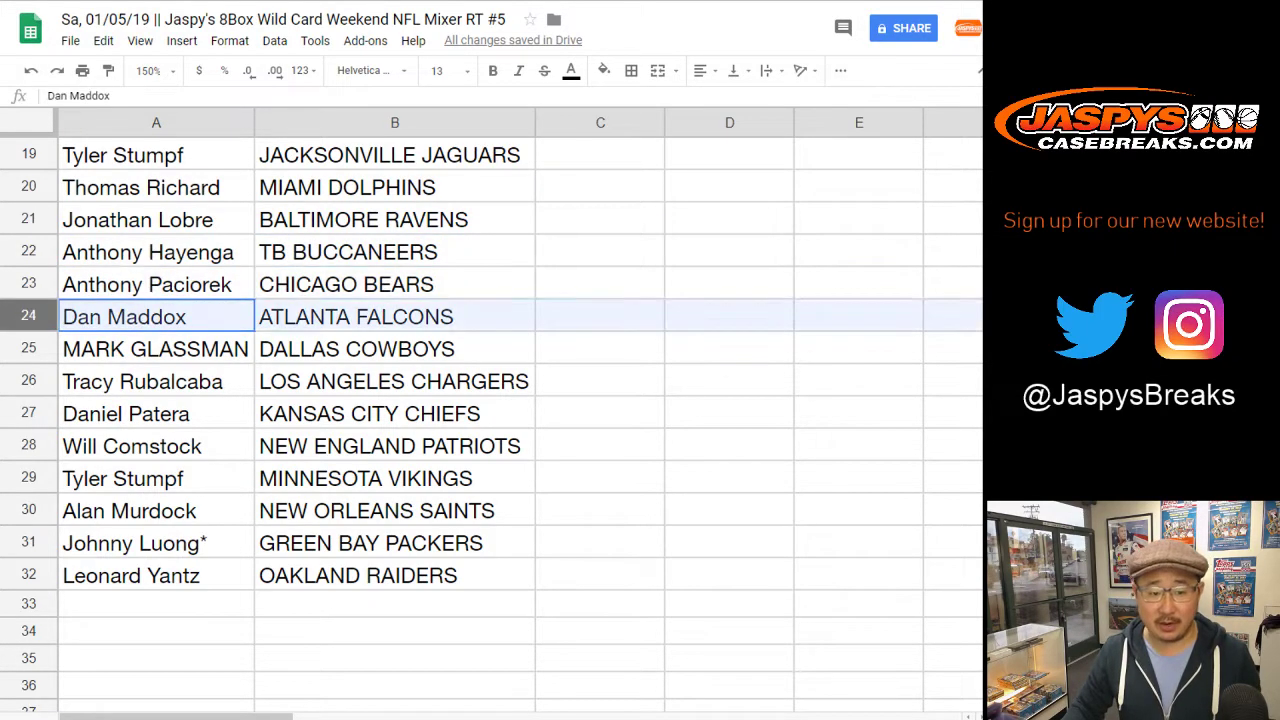
pyautogui.scroll(-1, 490, 420)
pyautogui.press('Down')
pyautogui.press('Down')
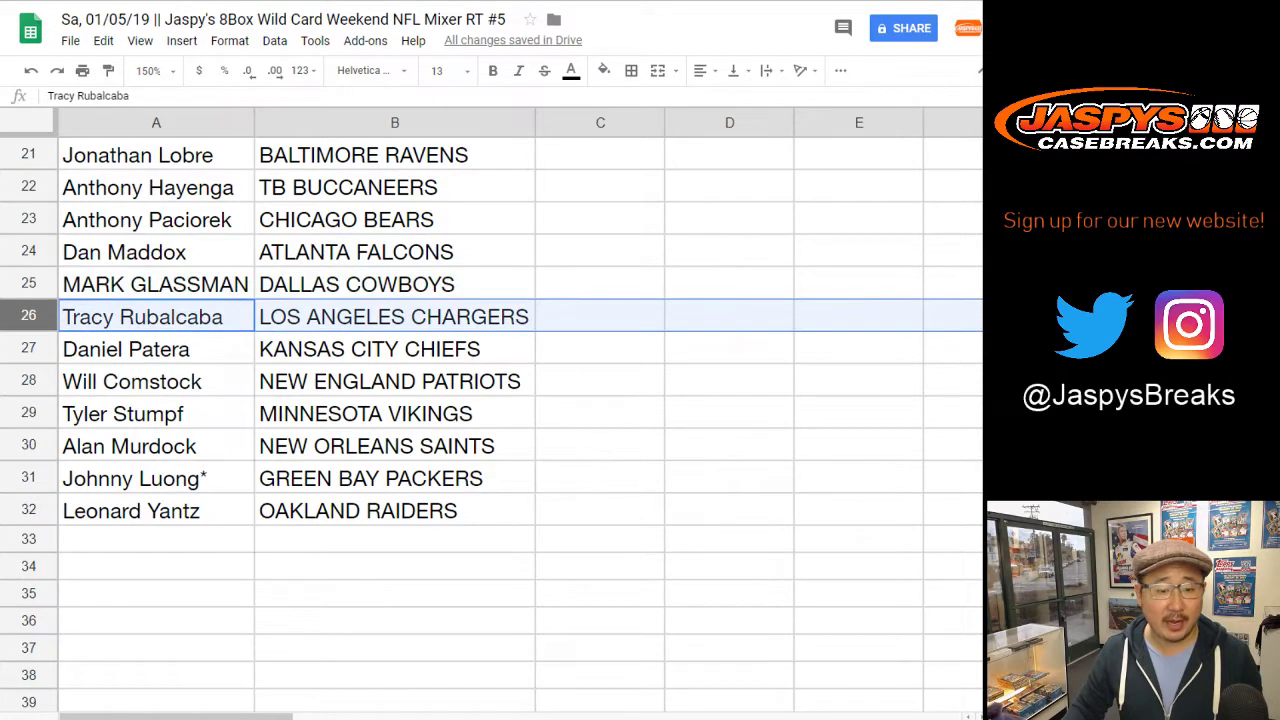
pyautogui.press('Down')
pyautogui.press('Down')
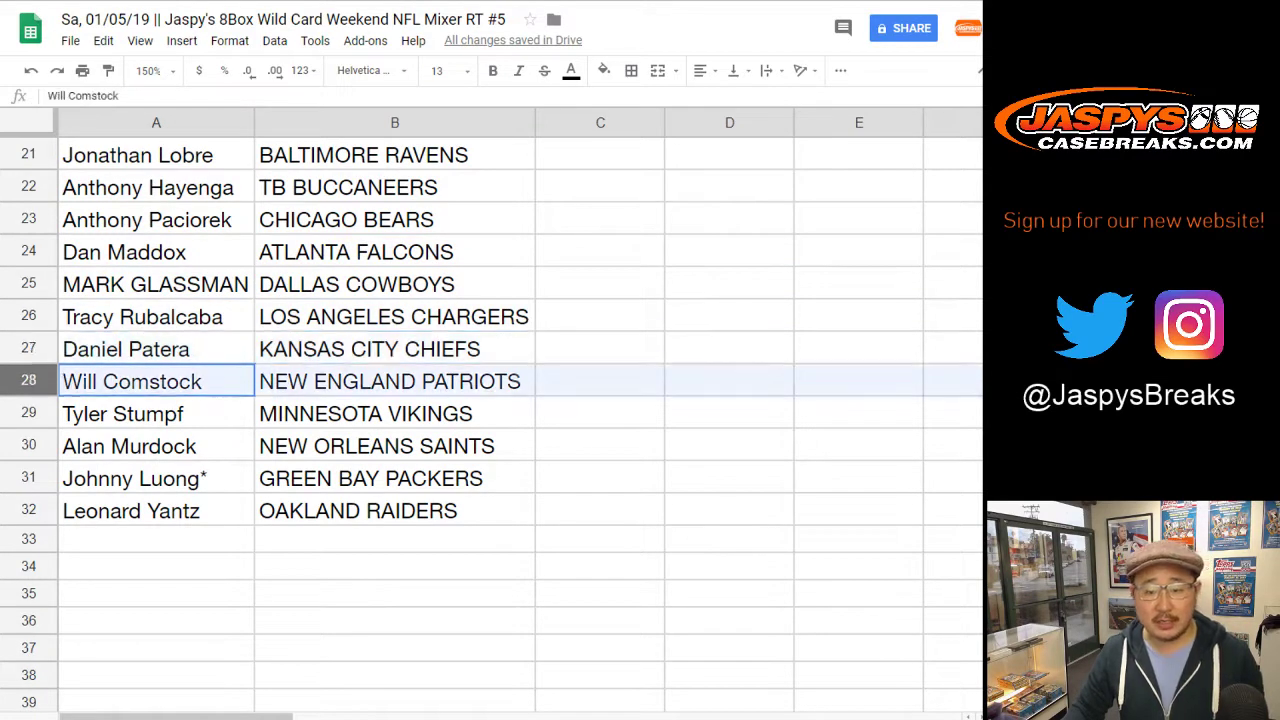
pyautogui.press('Down')
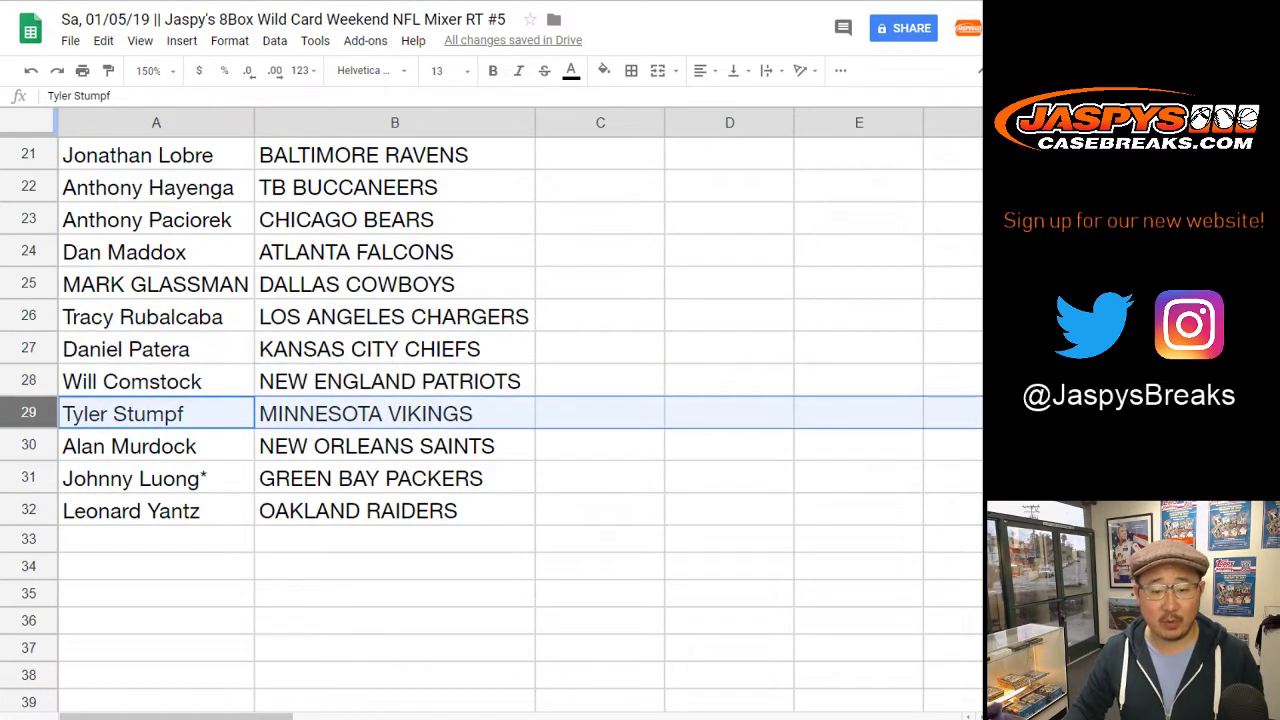
pyautogui.press('Down')
pyautogui.press('Down')
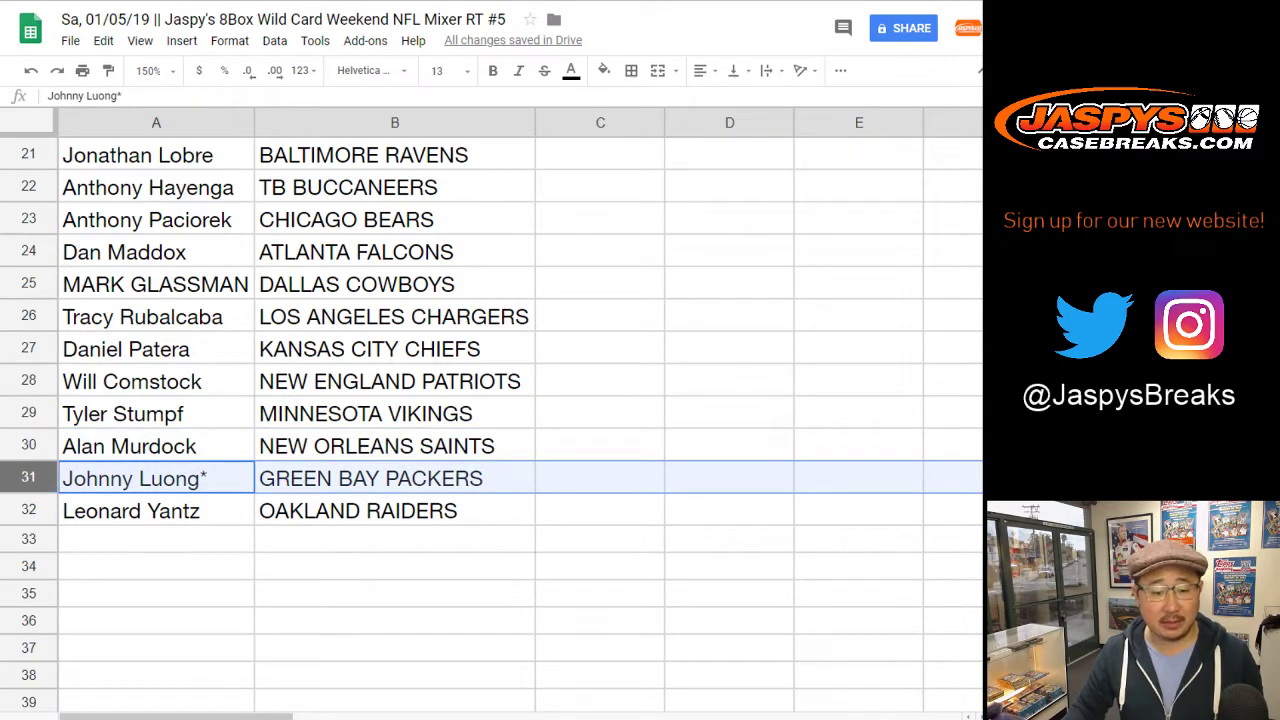
pyautogui.press('Down')
# Sort the whole sheet by the team names in column B from A to Z
pyautogui.scroll(10, 490, 420)
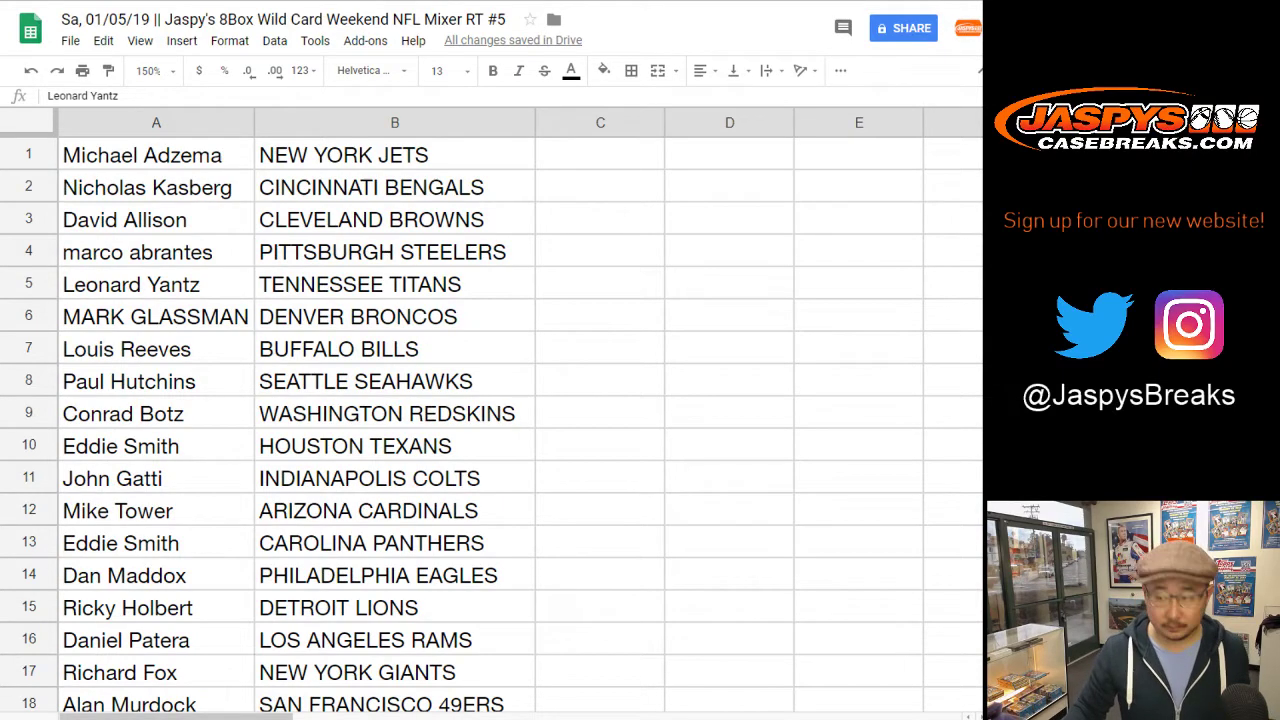
pyautogui.click(394, 122)
pyautogui.click(521, 122)
pyautogui.click(343, 40)
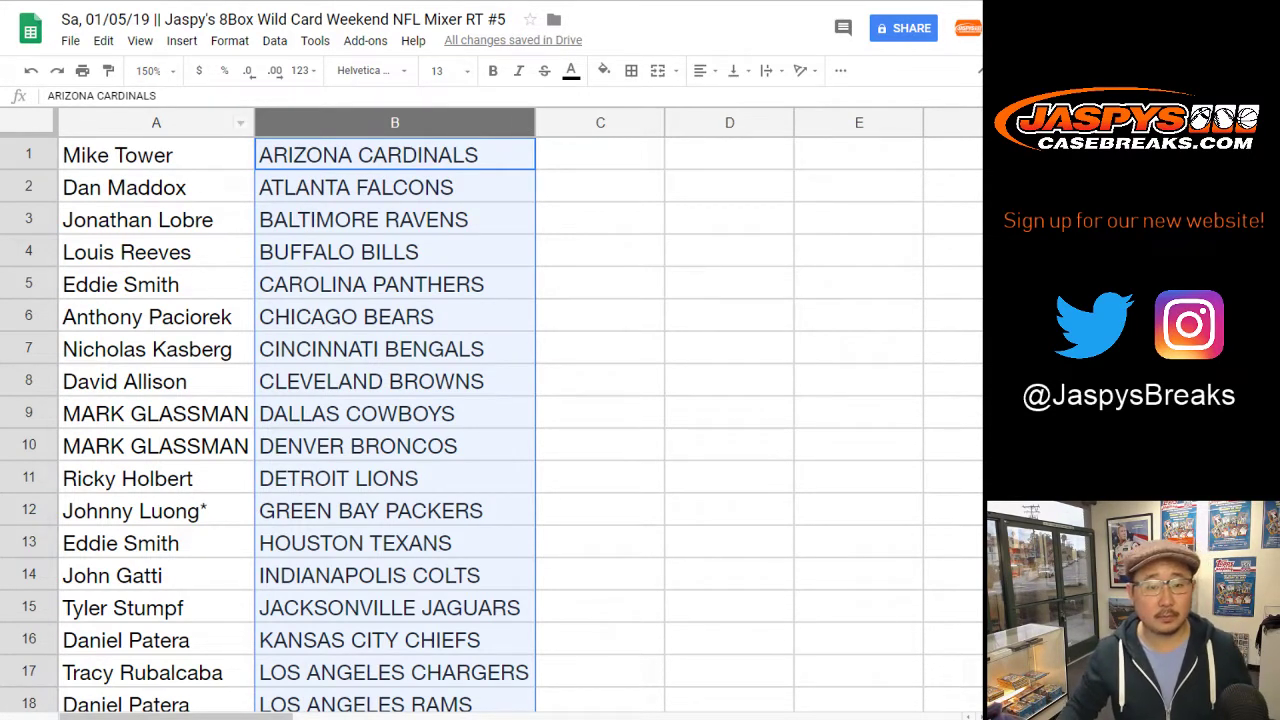
# Reduce the sheet zoom to 85%
pyautogui.click(148, 70)
pyautogui.click(152, 146)
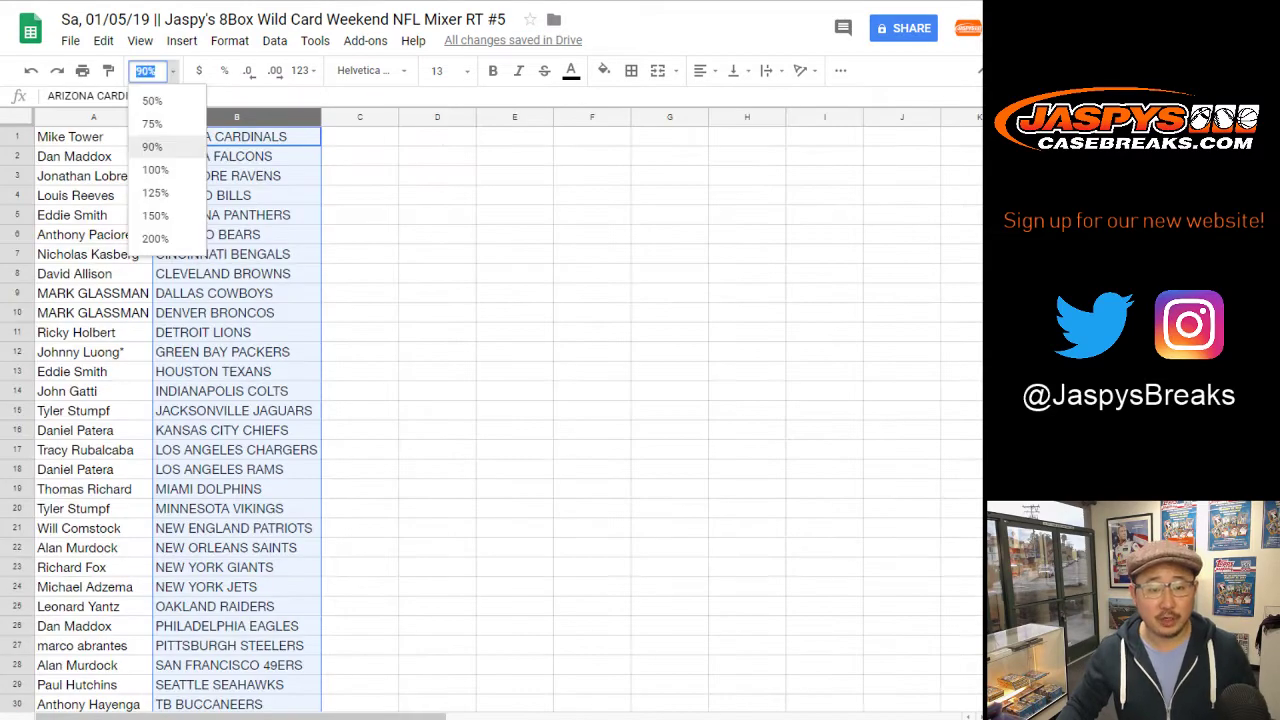
pyautogui.write('85')
pyautogui.press('Return')
# Apply all borders and center alignment to the full participant and team table in A1:B32
pyautogui.click(88, 134)
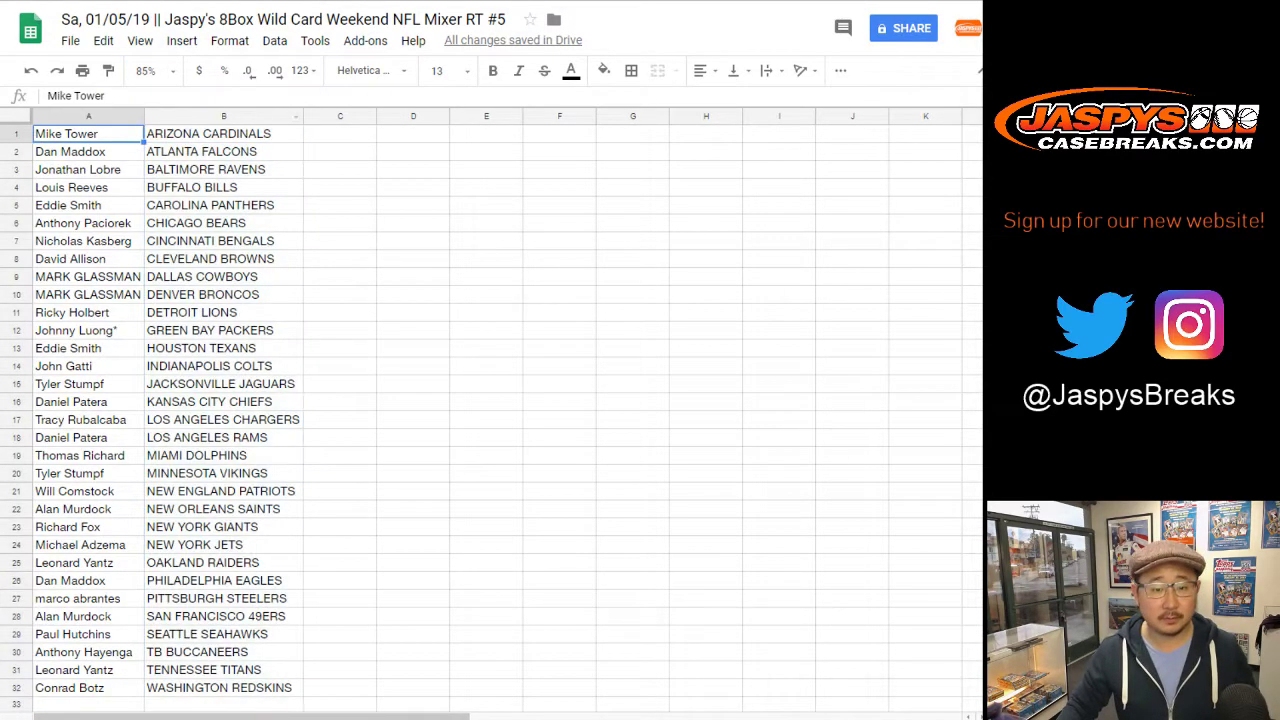
pyautogui.hotkey('ctrl', 'a')
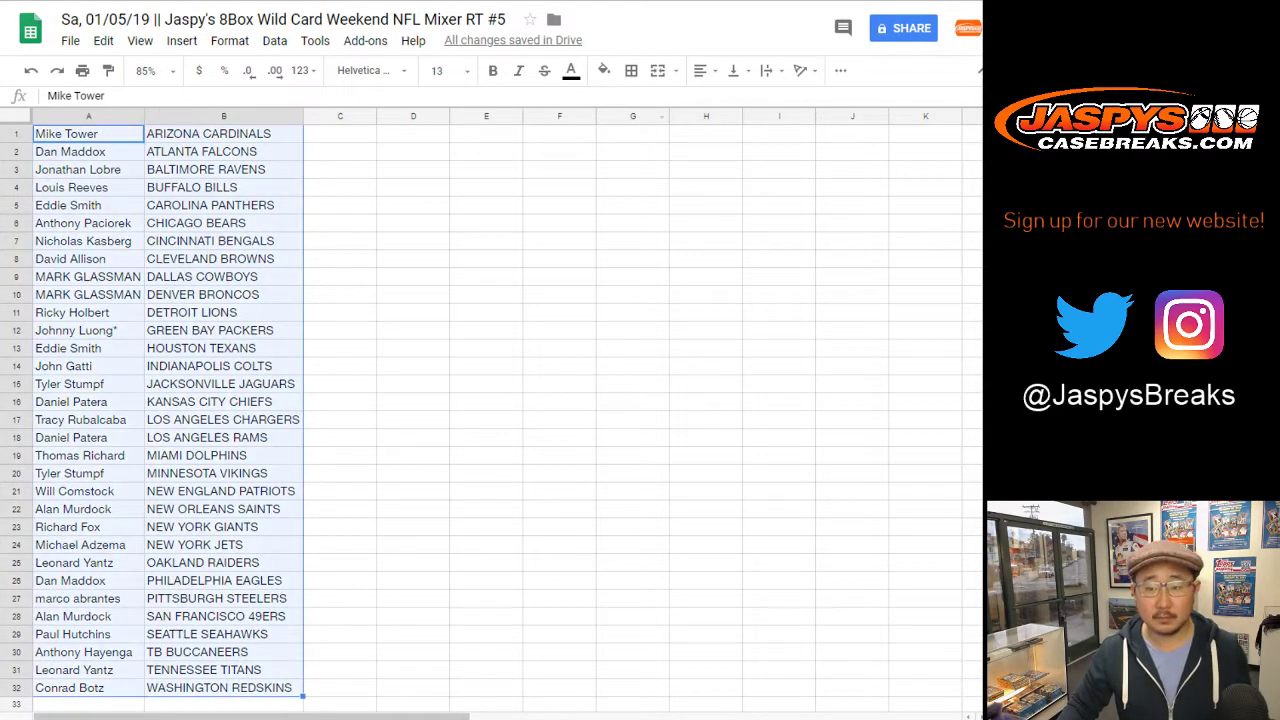
pyautogui.click(631, 70)
pyautogui.click(638, 107)
pyautogui.click(700, 70)
pyautogui.click(729, 99)
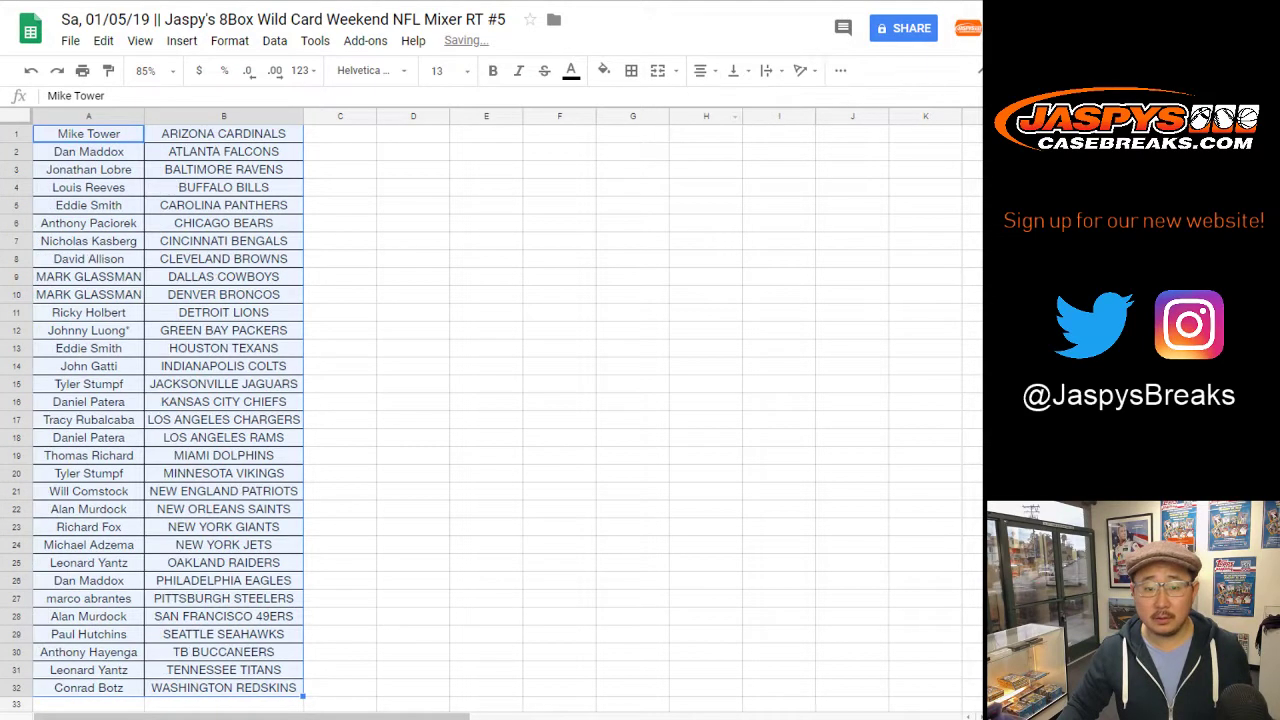
pyautogui.click(339, 133)
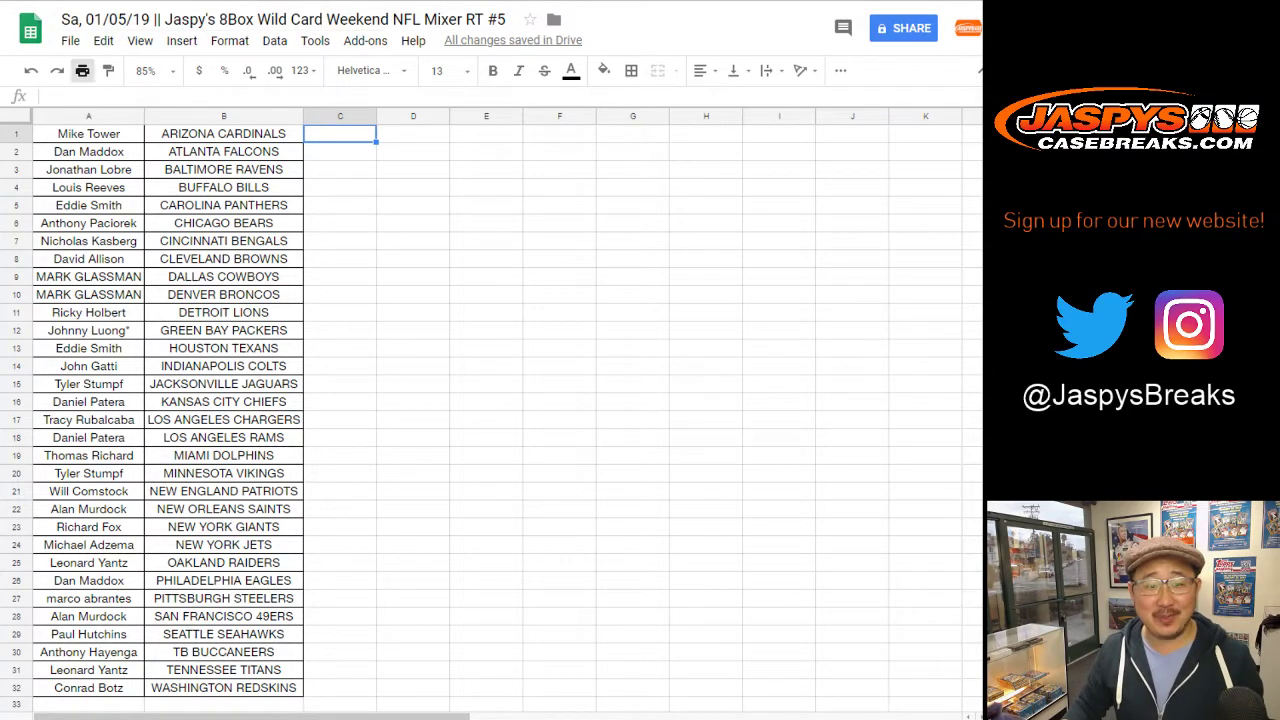
# Print the current sheet after adjusting its headers and footers option in the print settings
pyautogui.click(82, 70)
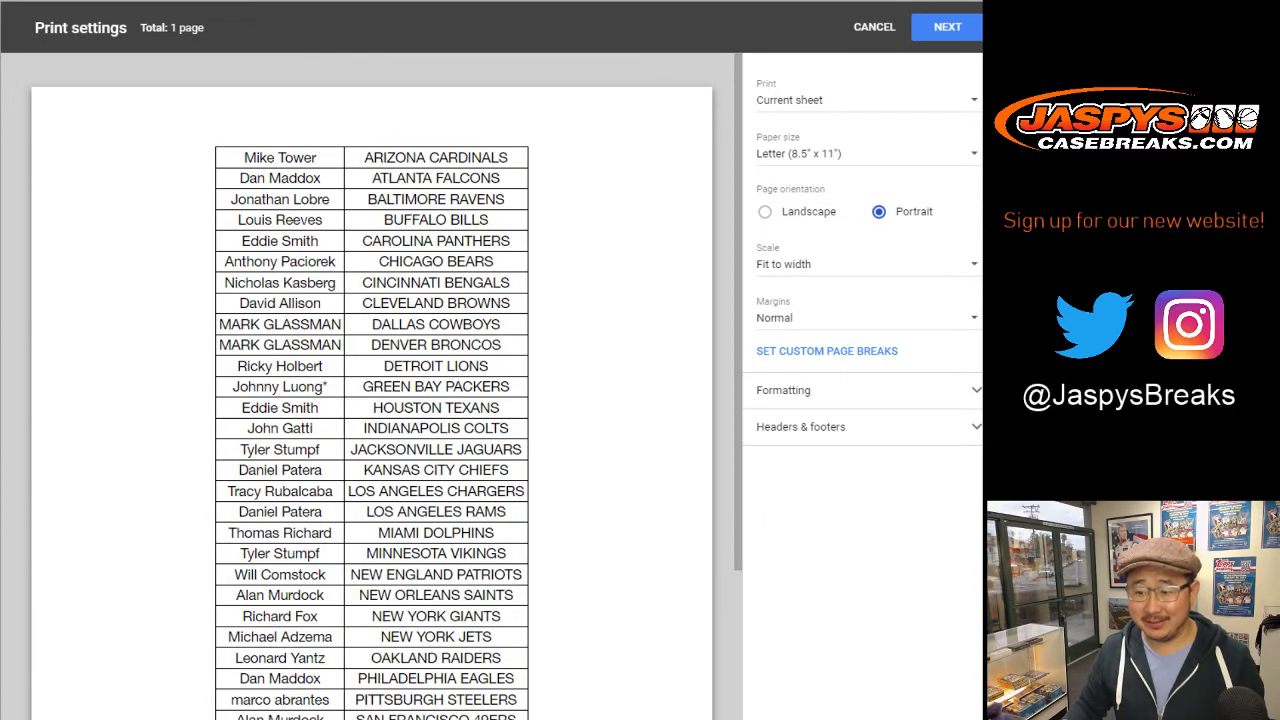
pyautogui.click(801, 427)
pyautogui.click(764, 480)
pyautogui.click(946, 27)
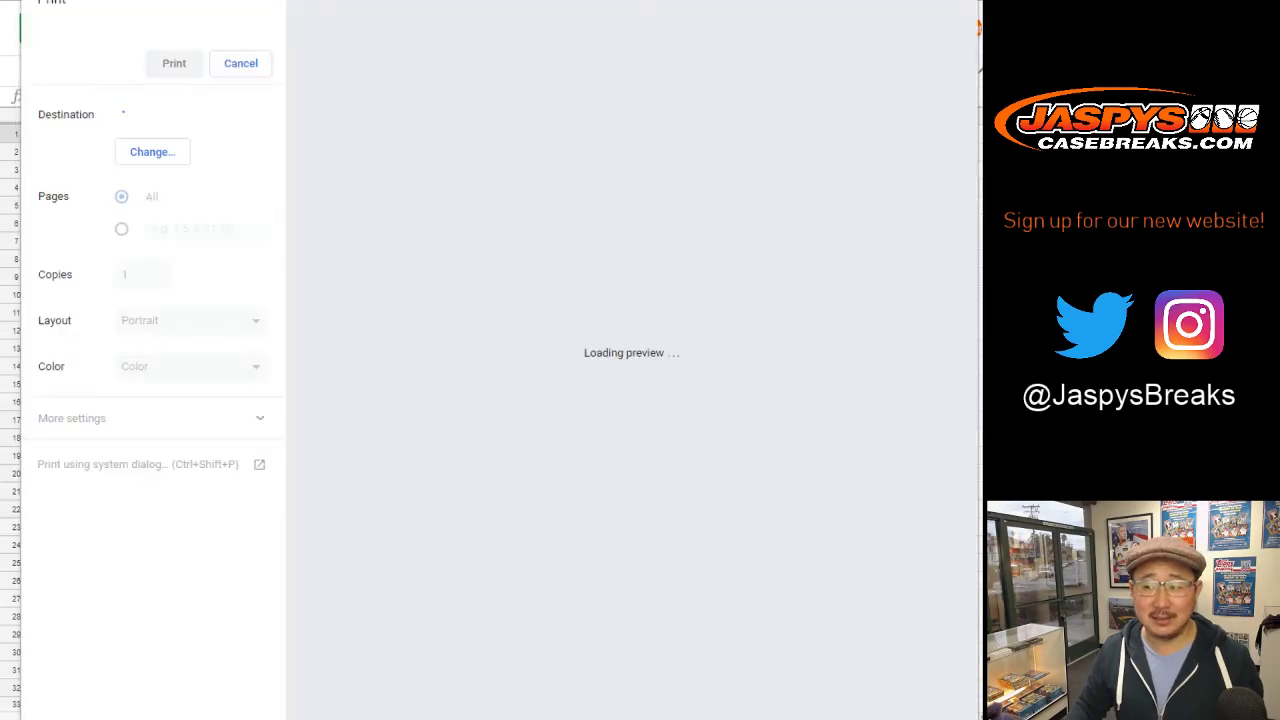
pyautogui.press('Return')
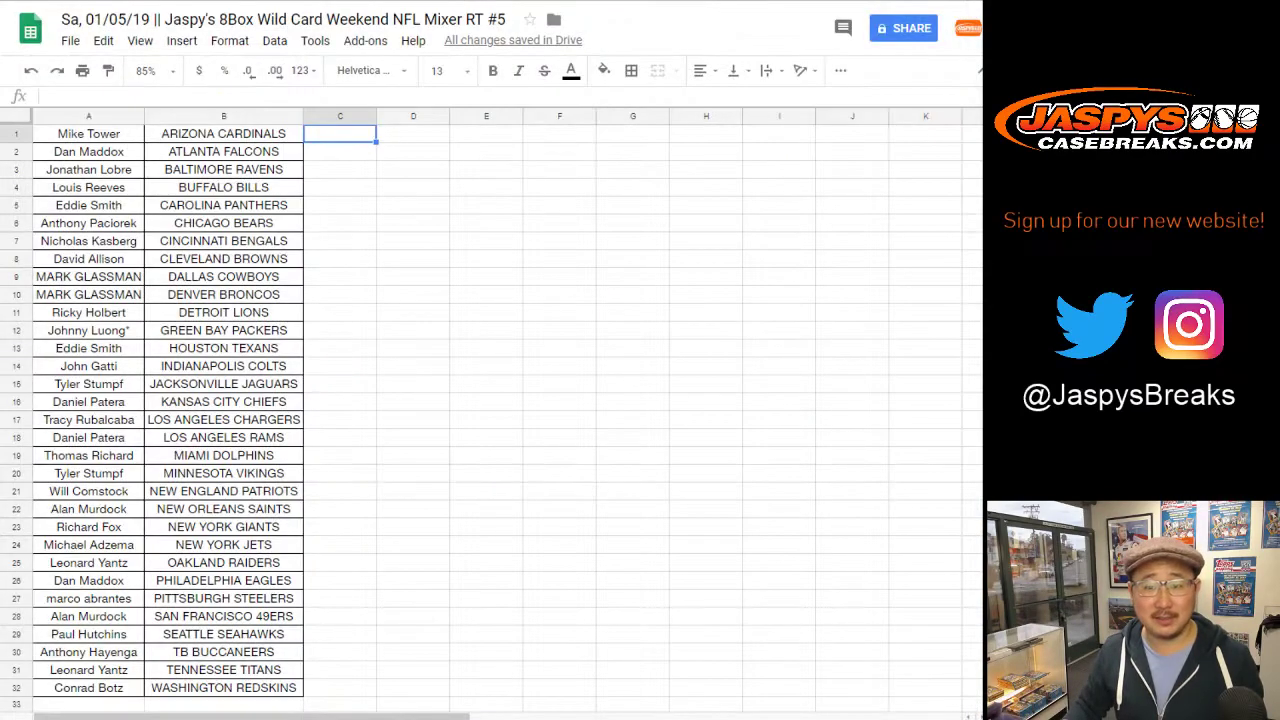